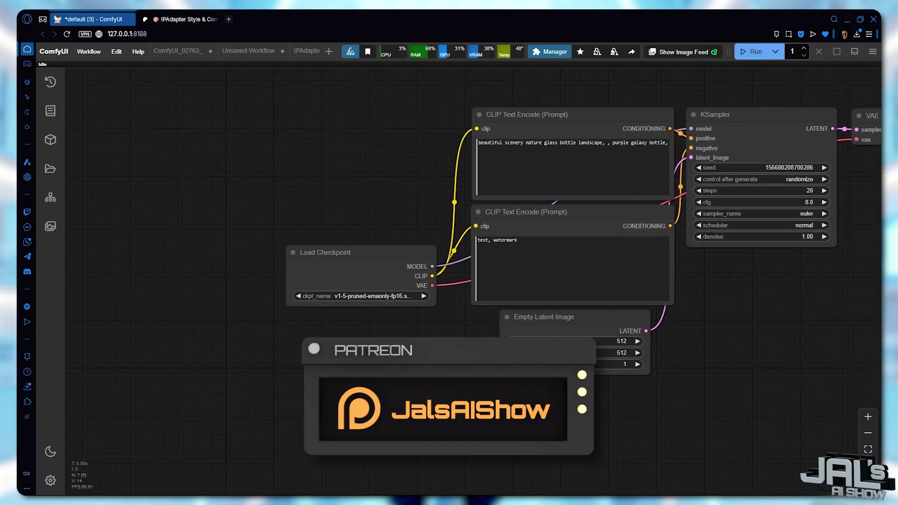
Load the realvisxlV50 Lightning checkpoint.
scroll(350, 280, "up", 4)
left_click(372, 253)
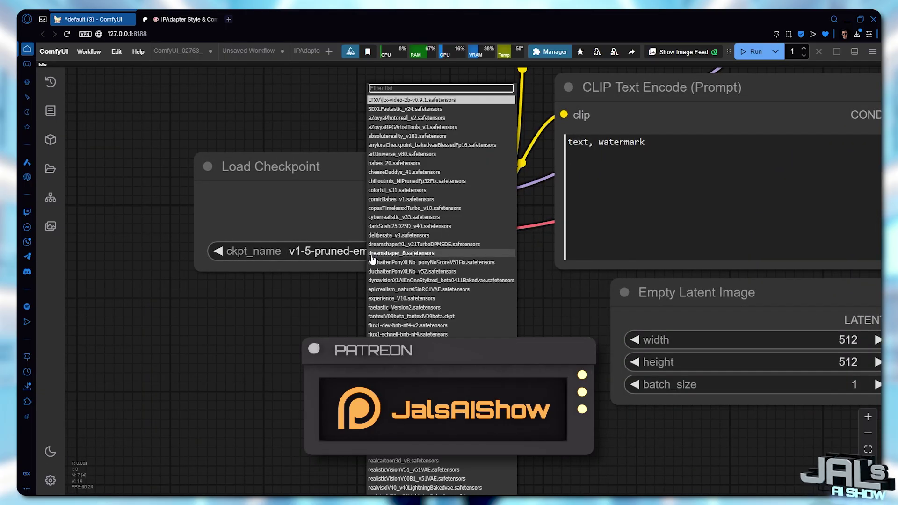
type("realvis")
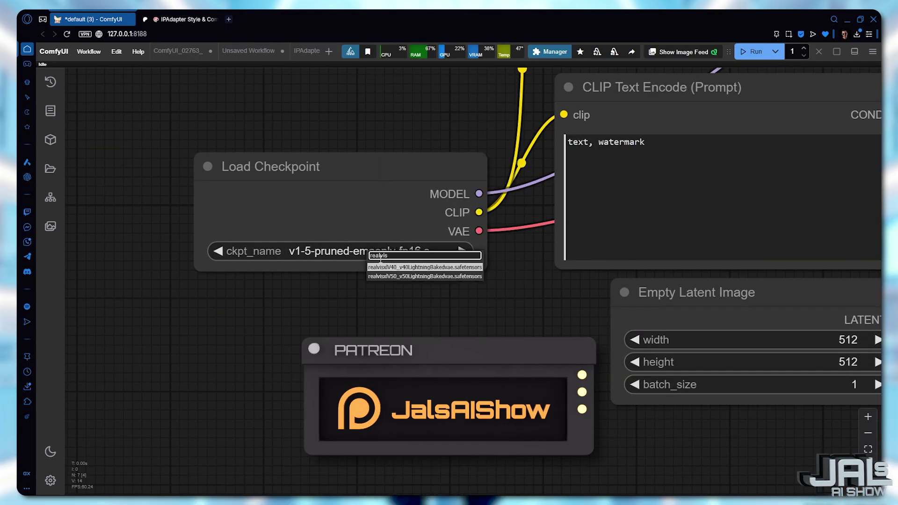
left_click(423, 276)
Set the empty latent image to 832 × 1216.
left_click(455, 296)
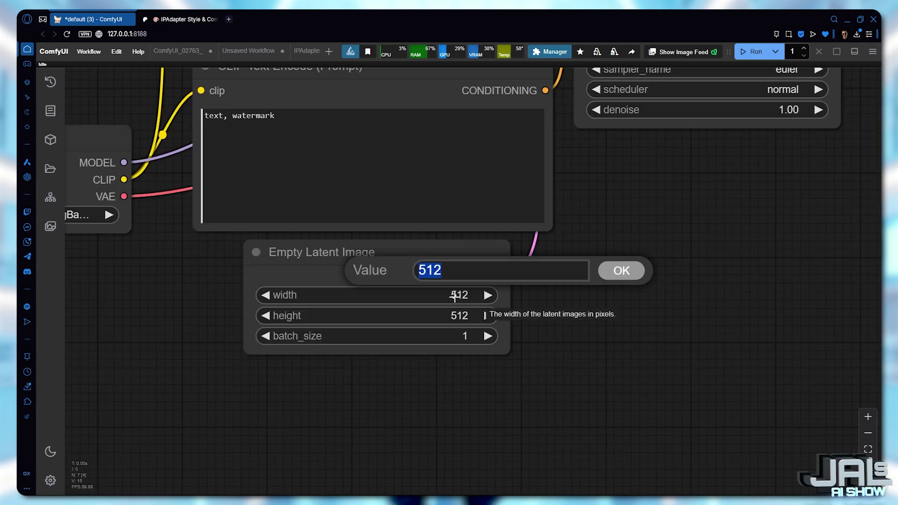
type("832")
key("Return")
left_click(452, 315)
type("1216")
key("Return")
Set the KSampler to 6 steps at cfg 2.0.
left_click(535, 290)
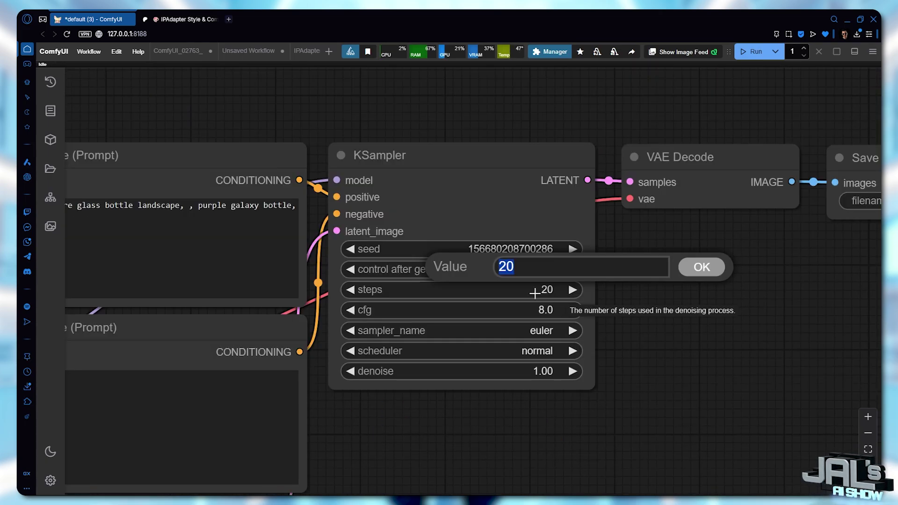
type("6")
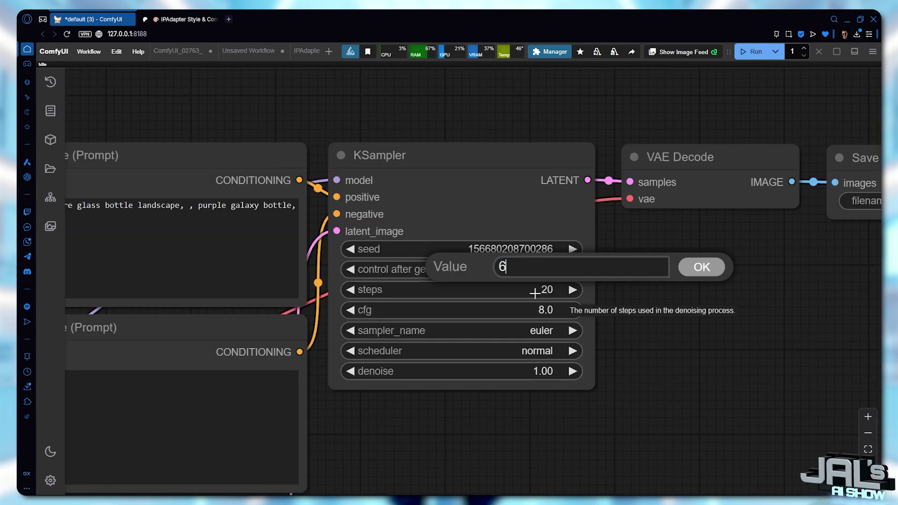
key("Return")
left_click(533, 311)
type("2")
key("Return")
Use the dpmpp_sde sampler with the karras scheduler.
left_click(532, 331)
key("Escape")
left_click(538, 330)
left_click(601, 310)
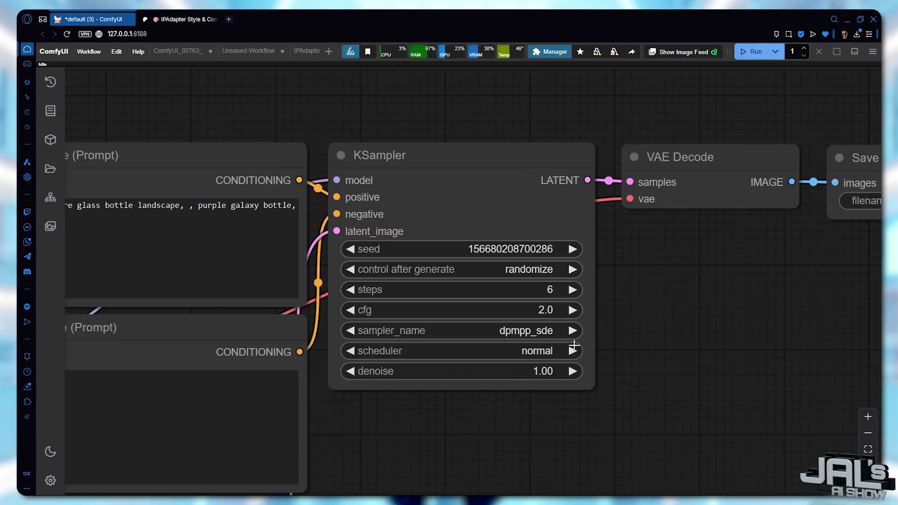
left_click(543, 351)
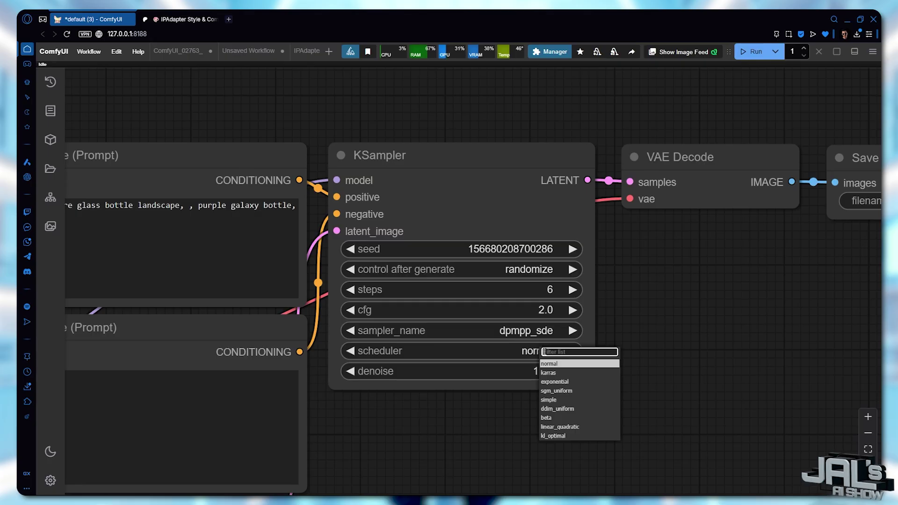
left_click(559, 372)
scroll(614, 370, "down", 9)
double_click(427, 224)
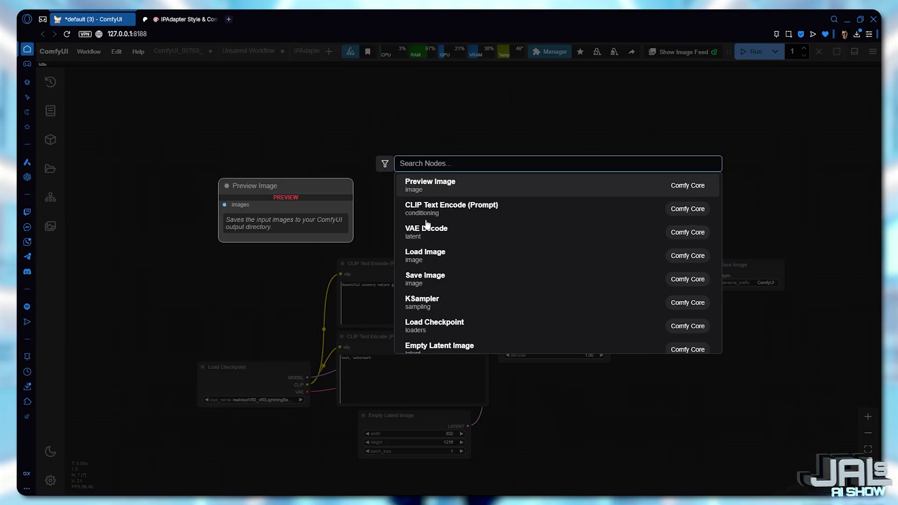
Add an IPAdapter Unified Loader with the PLUS (high strength) preset.
type("unified loader")
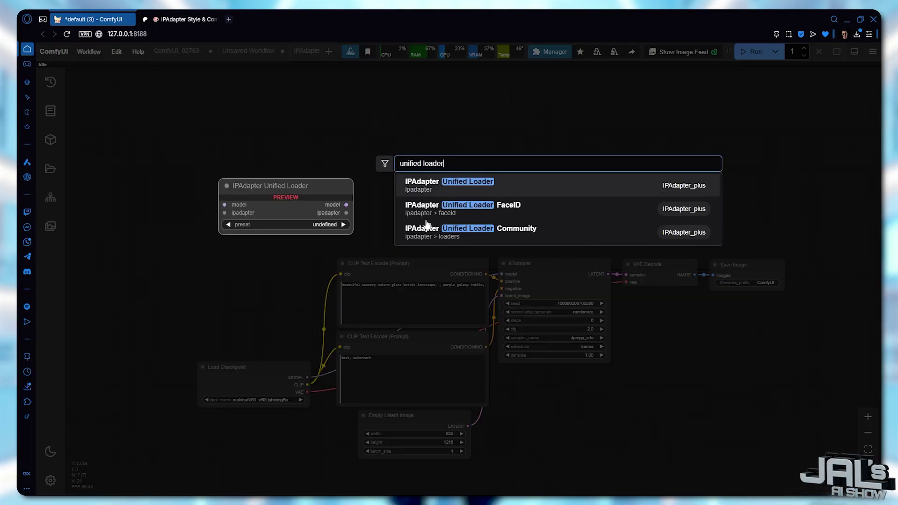
left_click(457, 187)
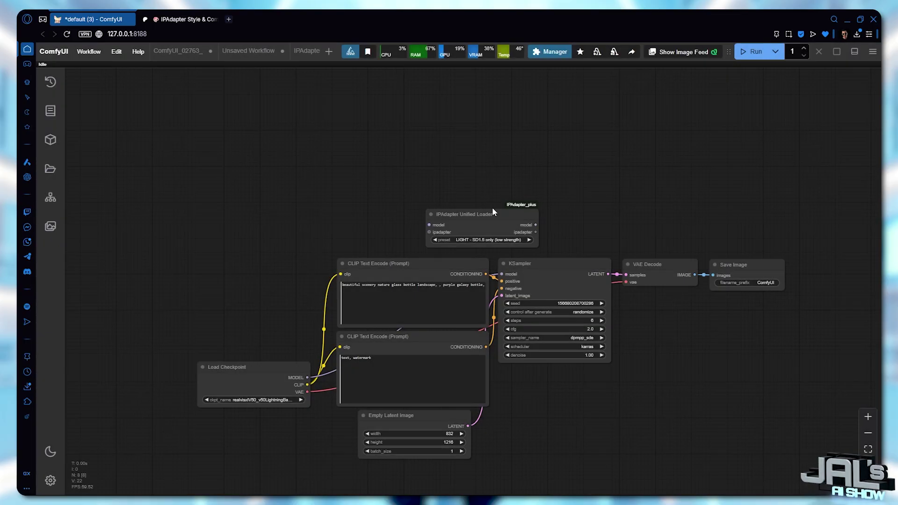
scroll(522, 276, "up", 10)
left_click(379, 169)
left_click(401, 263)
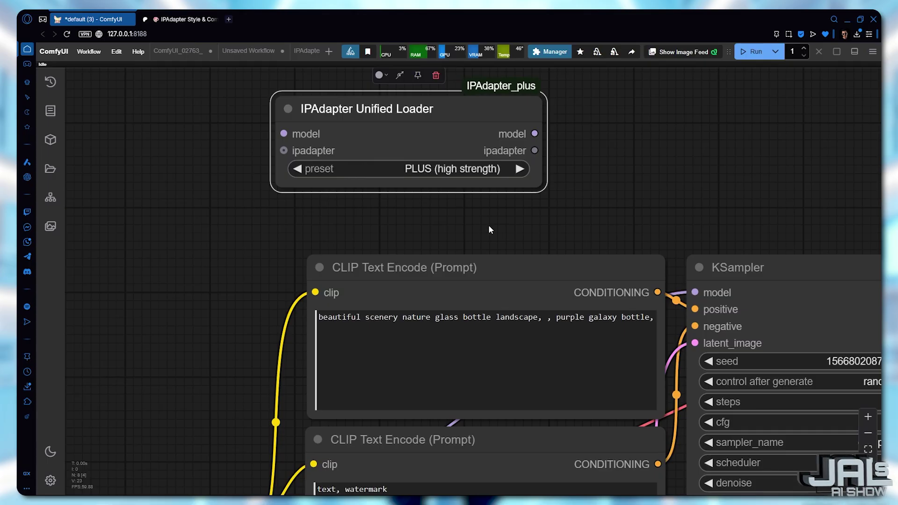
scroll(498, 227, "down", 3)
scroll(498, 228, "down", 4)
Add an IPAdapter Advanced node and a Load Image node placed on the left.
double_click(557, 160)
type("ipadapter ")
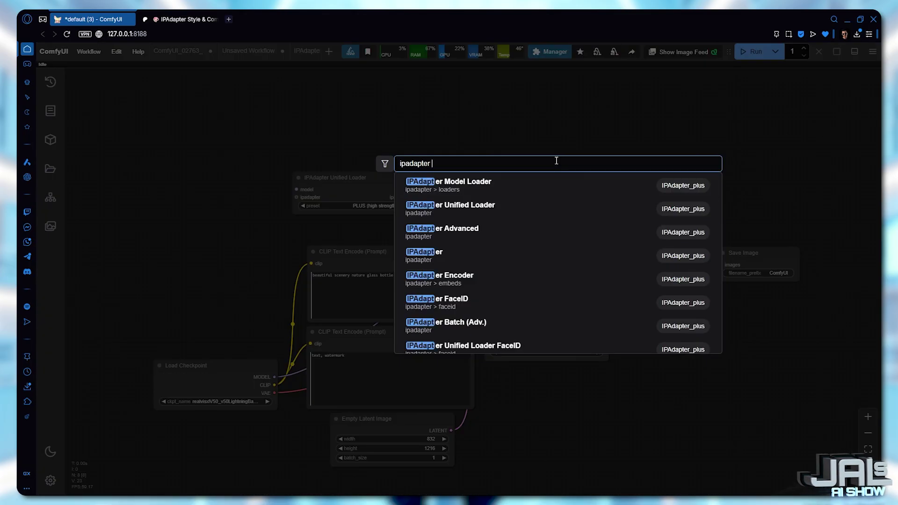
type("advanced")
key("Return")
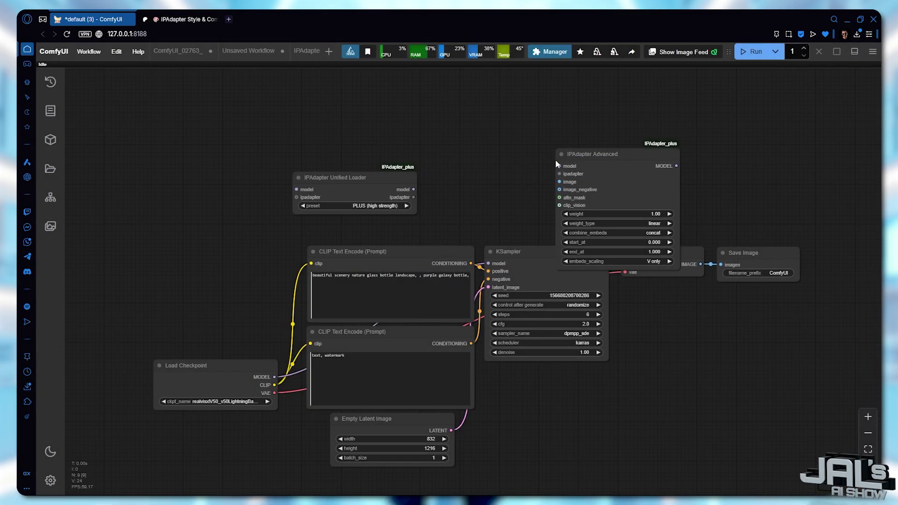
double_click(245, 194)
type("load")
key("Return")
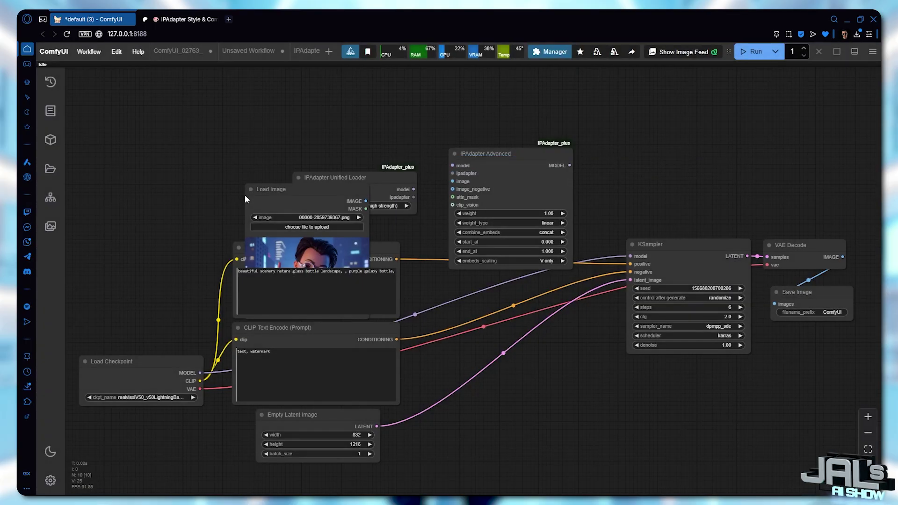
left_click_drag(295, 194, 134, 159)
Feed IPAdapter Advanced's model into the KSampler with style transfer weighting, and paste the purple portrait as the style image.
left_click_drag(569, 166, 628, 247)
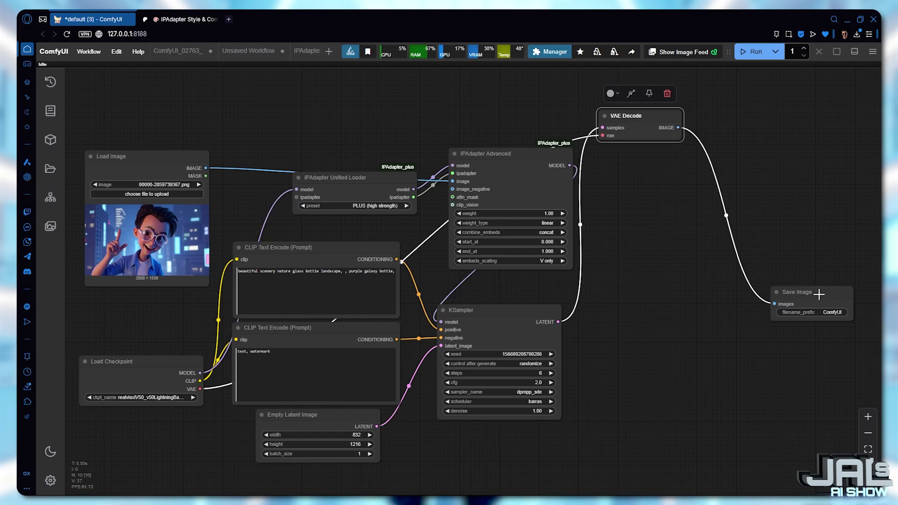
left_click_drag(819, 293, 659, 178)
scroll(566, 228, "up", 5)
left_click(476, 220)
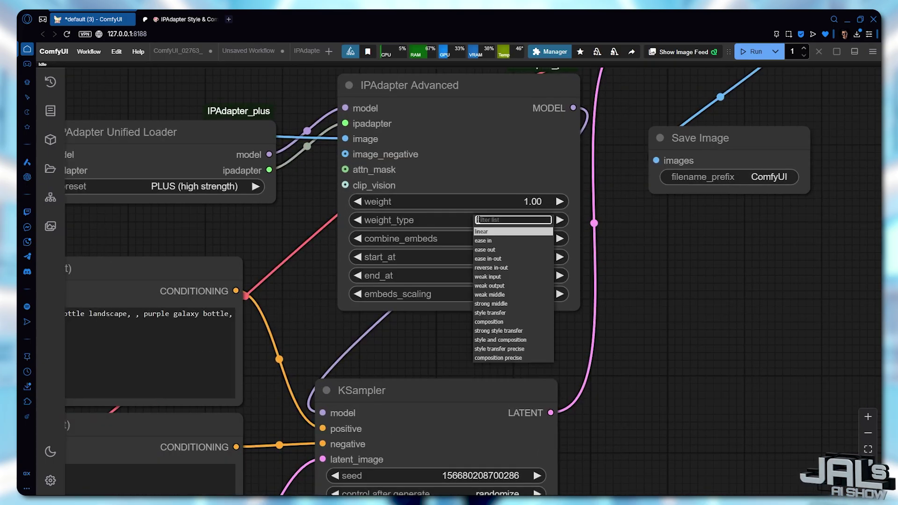
left_click(521, 318)
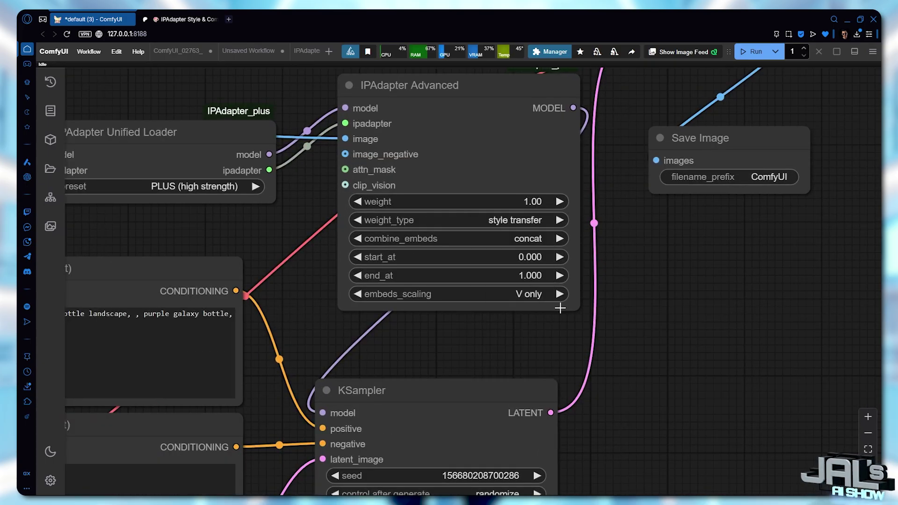
scroll(668, 206, "down", 7)
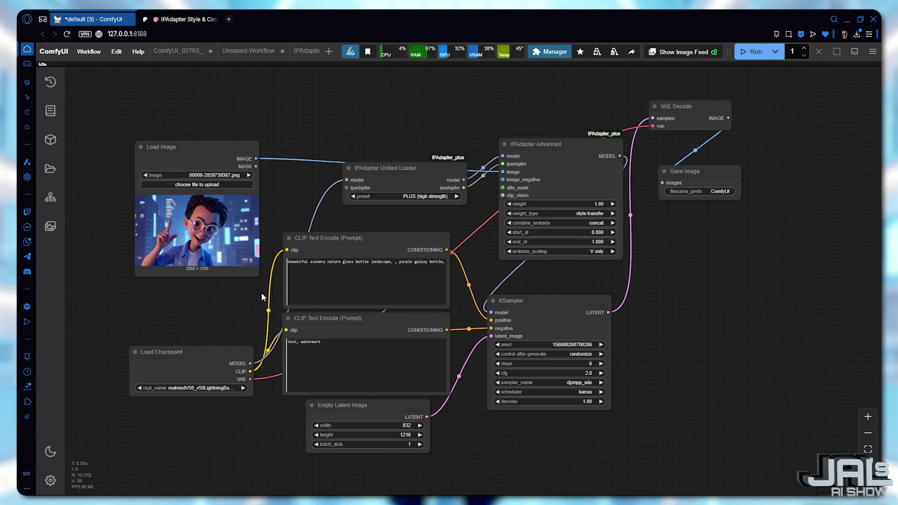
key("ctrl+v")
Replace the positive prompt with 'a giraffe' and queue a generation.
left_click_drag(257, 276, 279, 370)
scroll(283, 207, "up", 9)
left_click(406, 262)
key("ctrl+a")
type("a giraffe")
scroll(329, 217, "down", 8)
key("ctrl+Return")
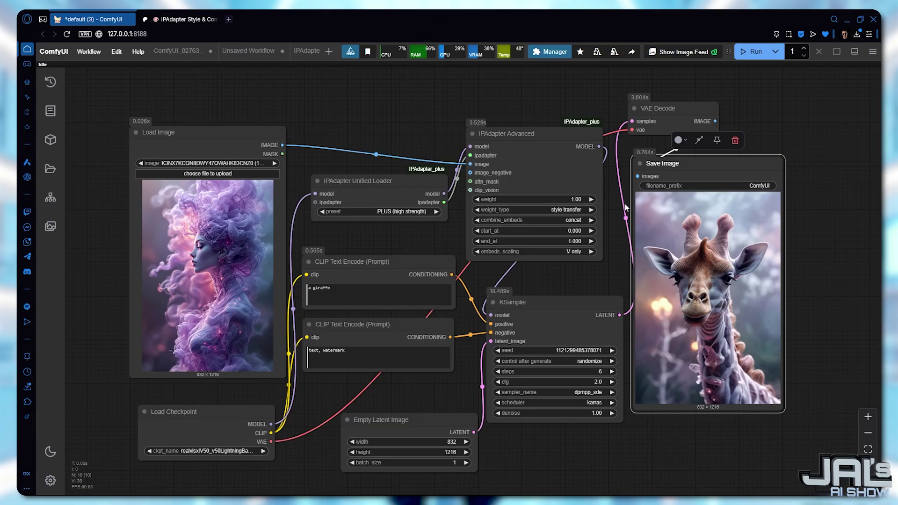
Raise the IPAdapter weight to 1.50.
scroll(584, 187, "up", 8)
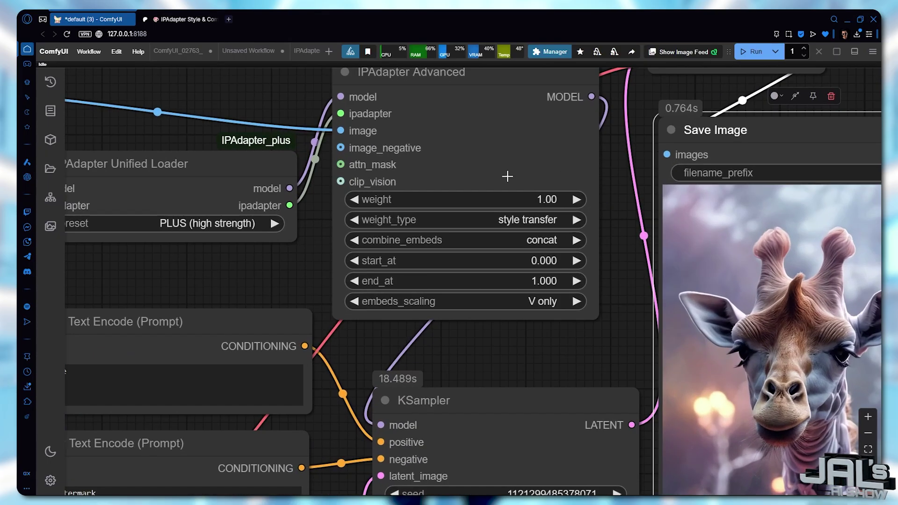
left_click(519, 199)
type("1.")
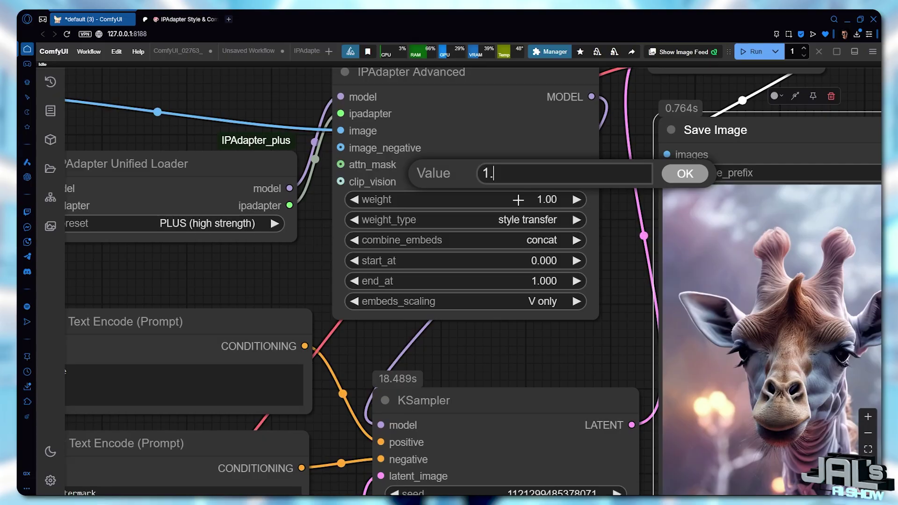
type("5")
key("Return")
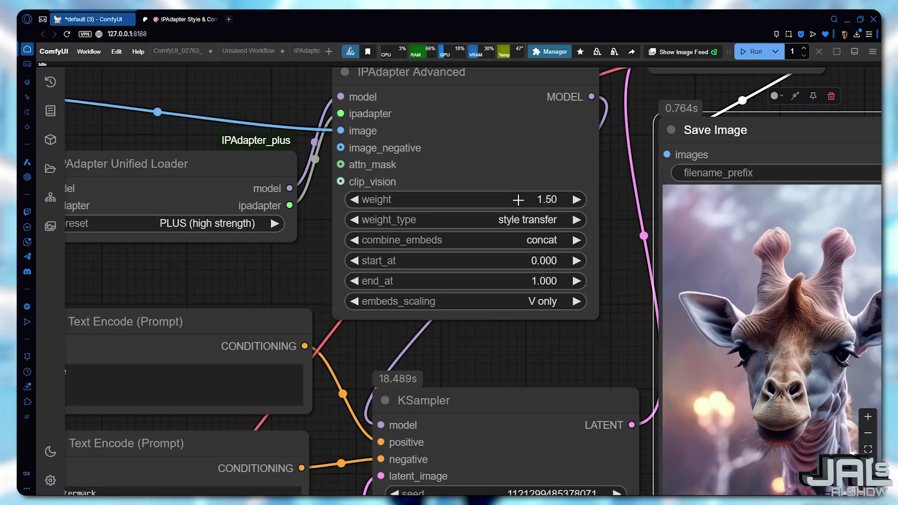
Switch embeds scaling to K+V, regenerate, and load the hooded-figure image as style.
left_click(543, 301)
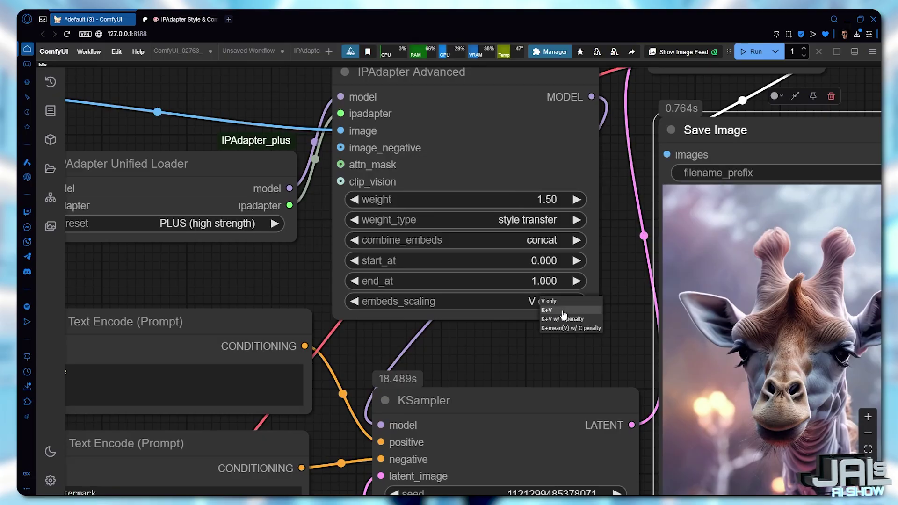
left_click(564, 310)
key("ctrl+Return")
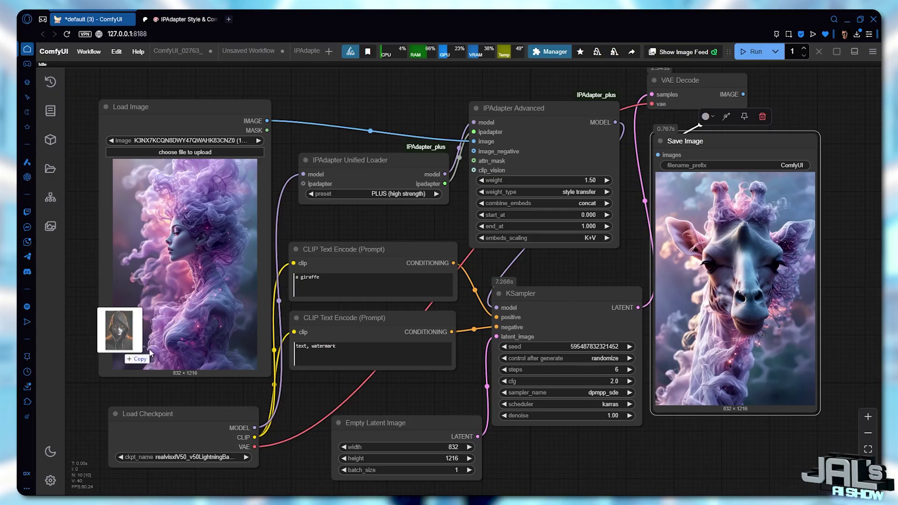
left_click_drag(126, 341, 166, 272)
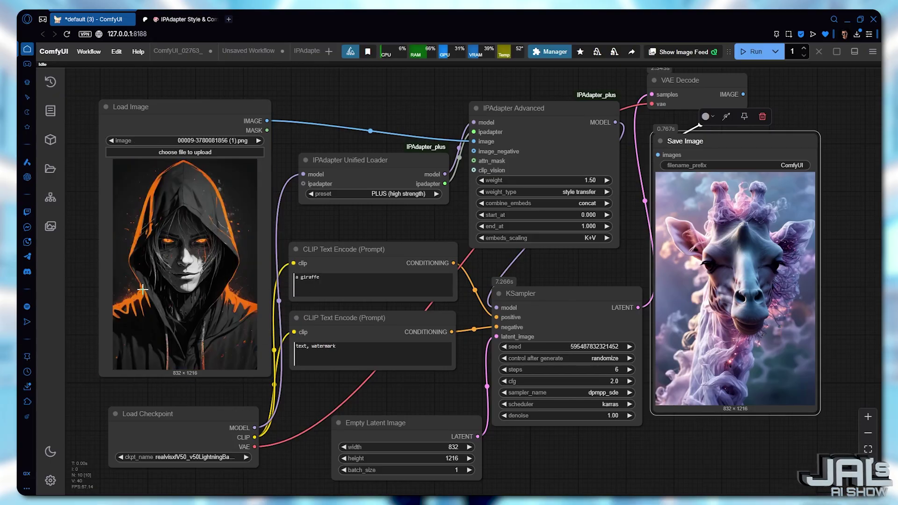
Rewrite the positive prompt and load the pink-haired cyborg girl as the style image.
left_click(294, 283)
key("ctrl+a")
scroll(287, 286, "up", 5)
type("a little girl port")
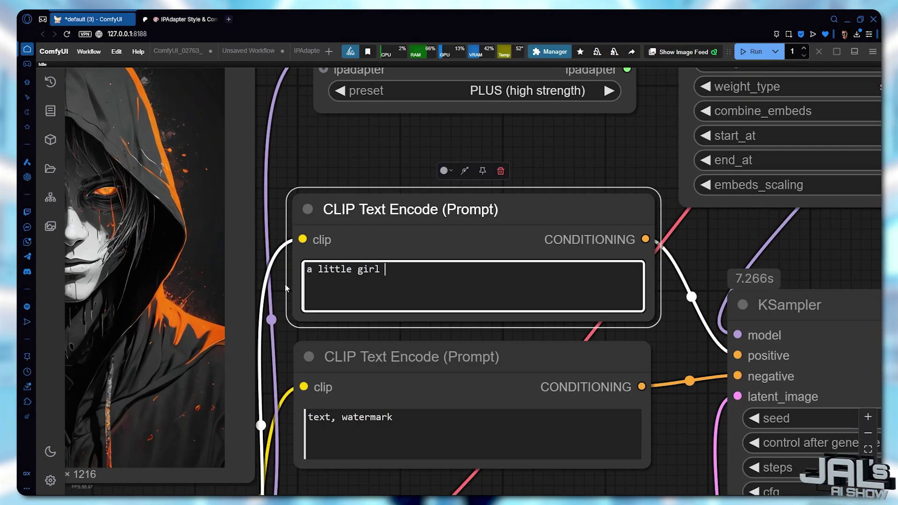
type("rait")
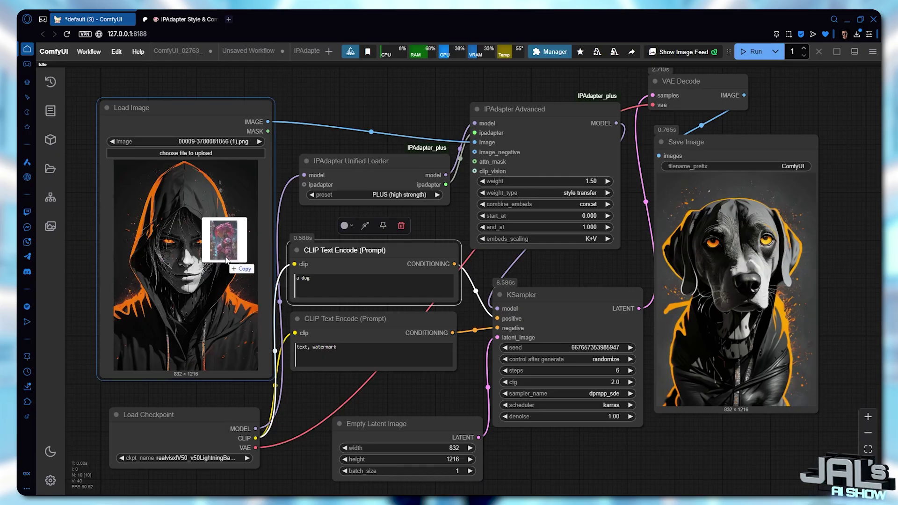
left_click_drag(220, 234, 223, 247)
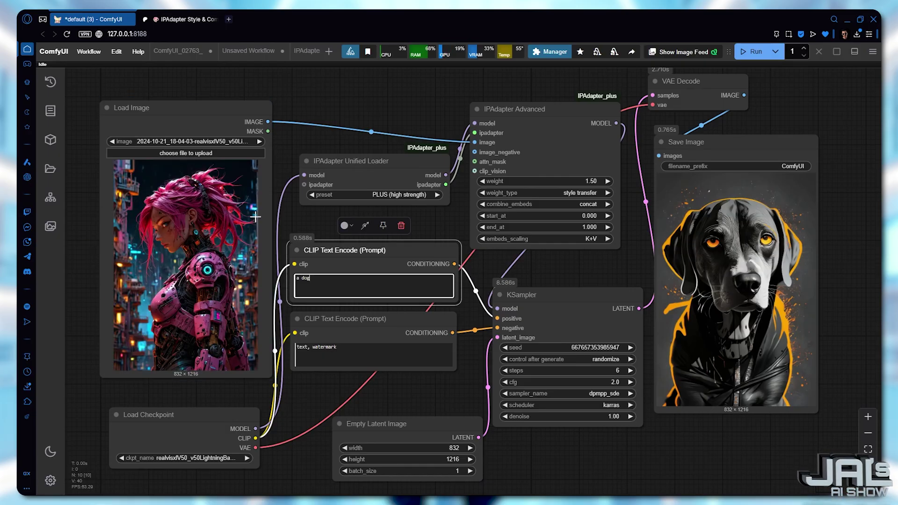
Select the dog prompt text so it can be replaced with 'a cat'.
left_click_drag(342, 280, 298, 279)
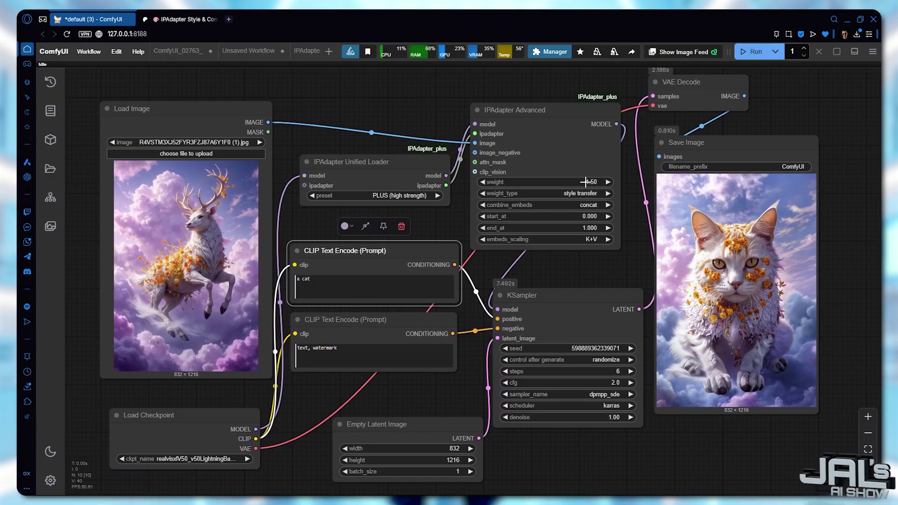
scroll(585, 183, "up", 8)
left_click(634, 181)
left_click(640, 181)
double_click(320, 182)
left_click(553, 330)
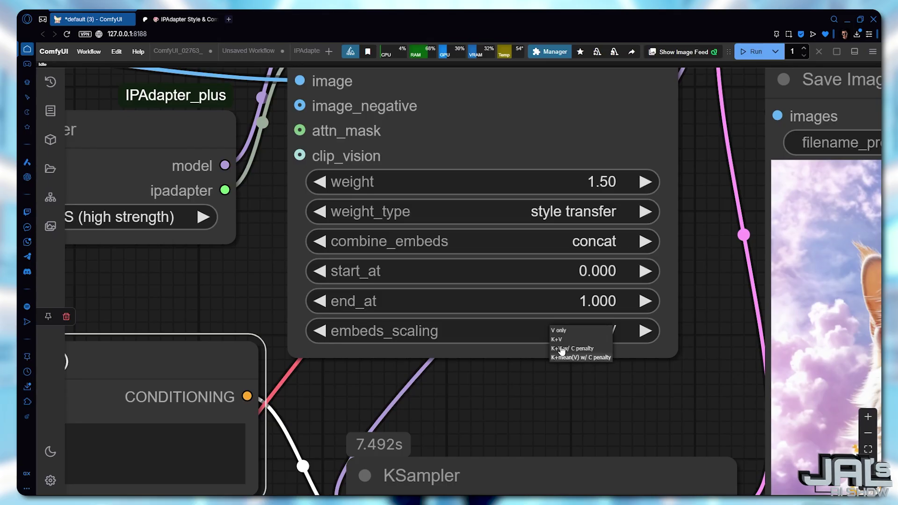
scroll(336, 382, "down", 8)
left_click_drag(269, 353, 610, 172)
scroll(385, 396, "up", 8)
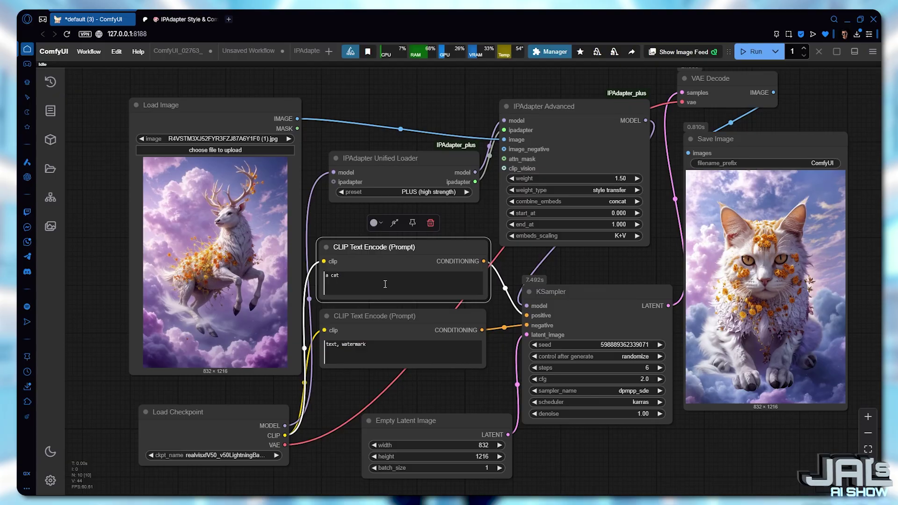
Change the prompt to 'a restaurant' and bypass both IPAdapter nodes.
triple_click(357, 293)
type("a r")
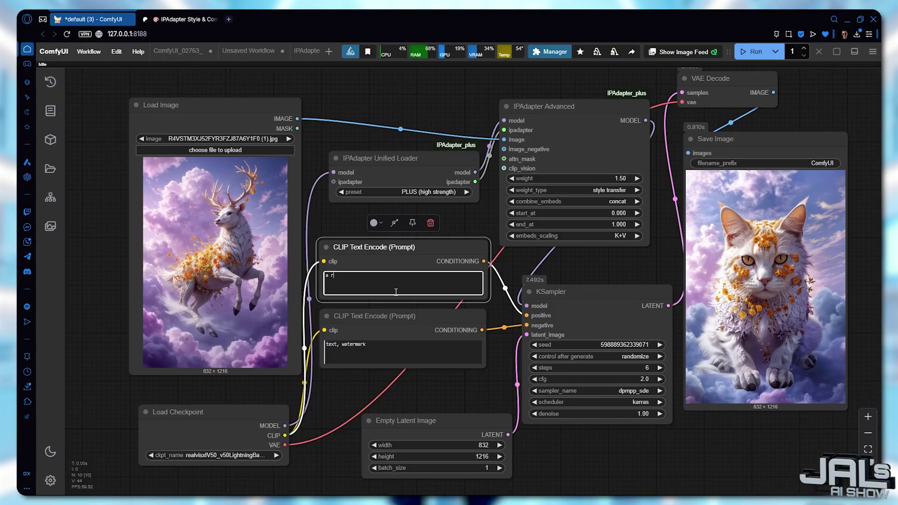
type("estaurant")
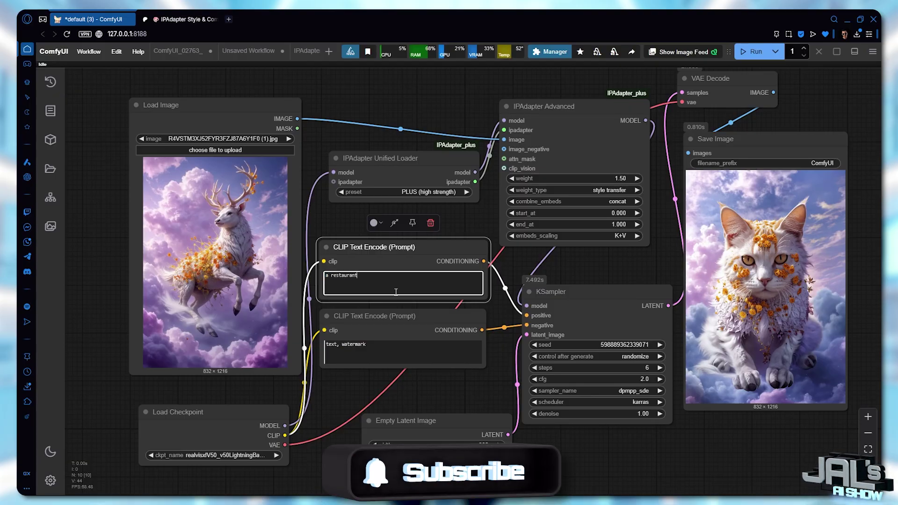
left_click_drag(412, 87, 545, 181)
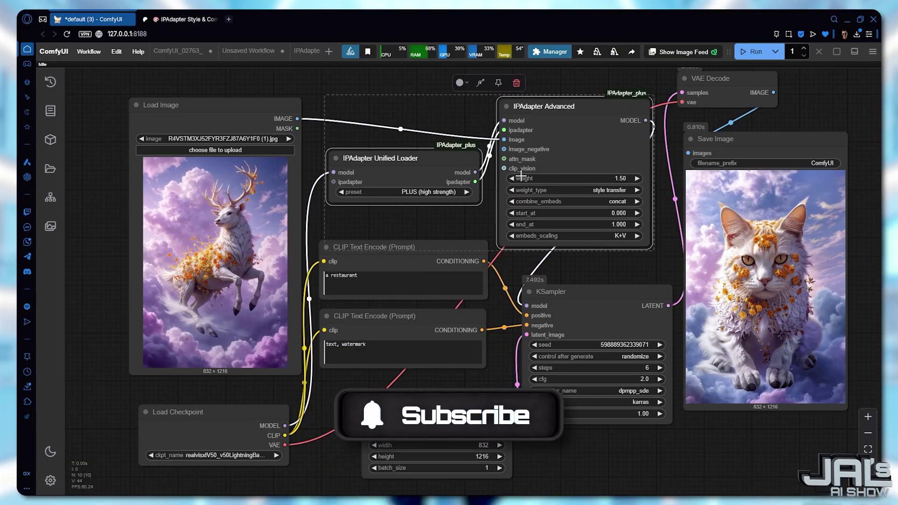
key("ctrl+b")
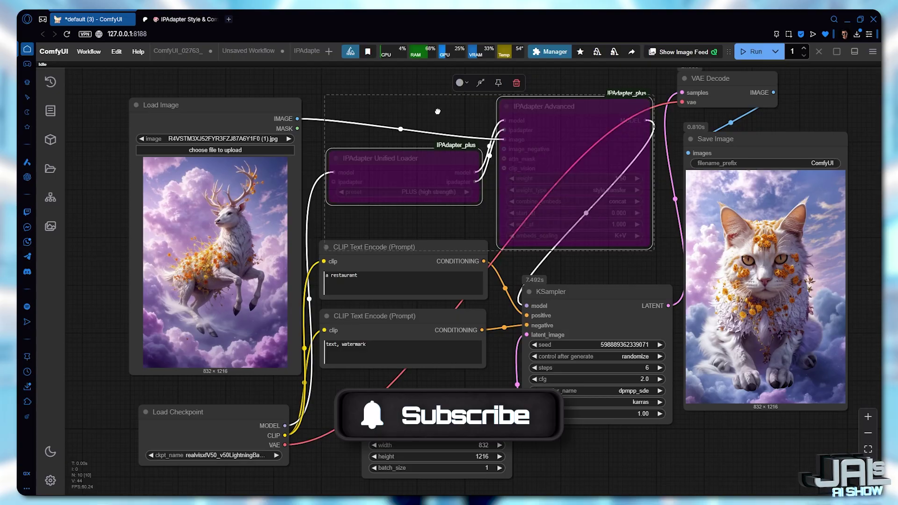
Generate the plain restaurant, then load the train interior and reselect both IPAdapter nodes.
left_click(438, 112)
key("ctrl+Return")
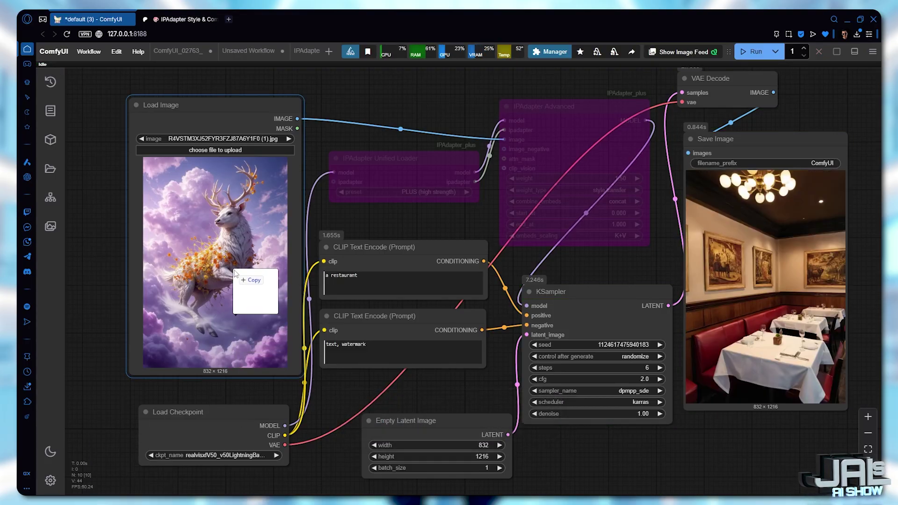
left_click_drag(236, 290, 234, 288)
left_click_drag(322, 154, 555, 192)
Re-enable both IPAdapter nodes and set the weight type to composition.
key("ctrl+b")
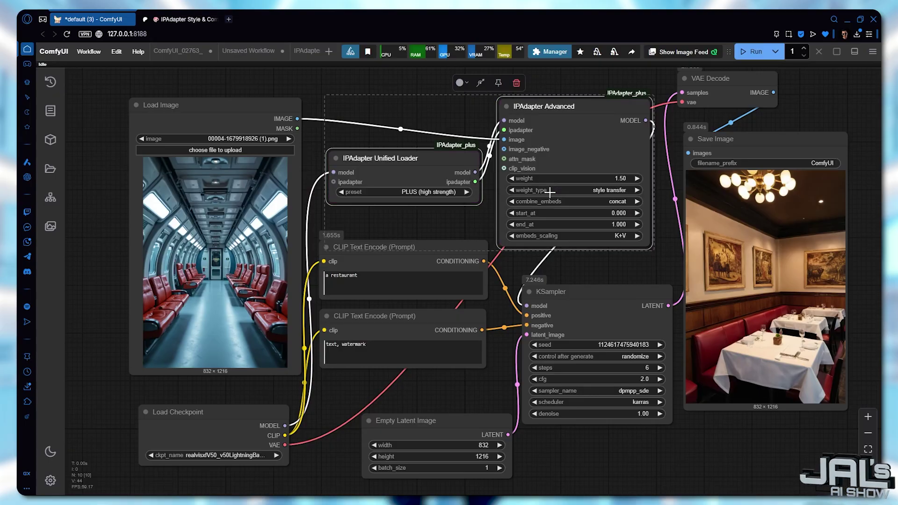
scroll(550, 191, "up", 10)
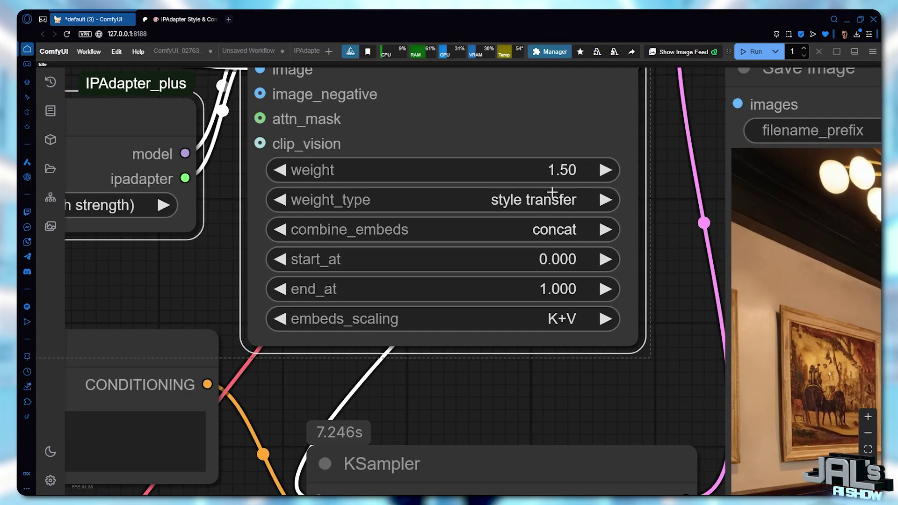
left_click(531, 201)
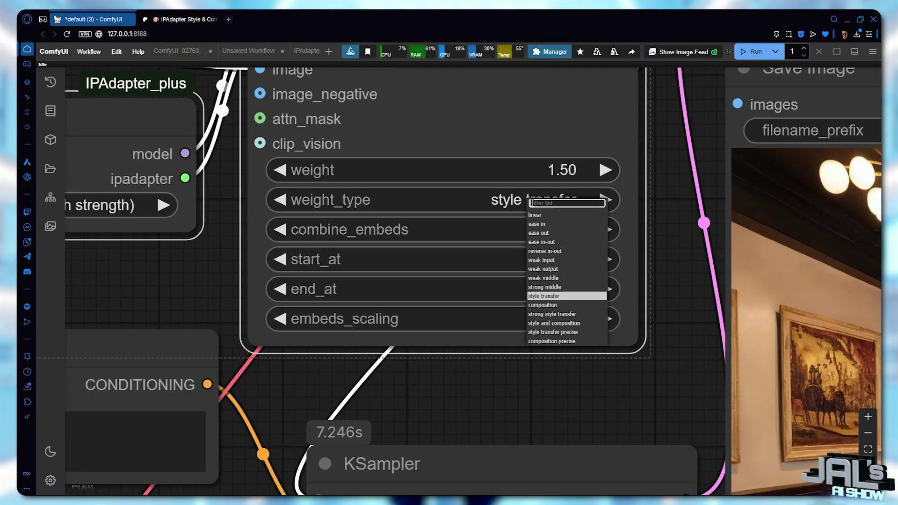
left_click(567, 307)
scroll(562, 304, "down", 10)
Insert a Prep Image For ClipVision node with sharpening 0.40 between Load Image and IPAdapter Advanced.
double_click(353, 167)
type("prep image")
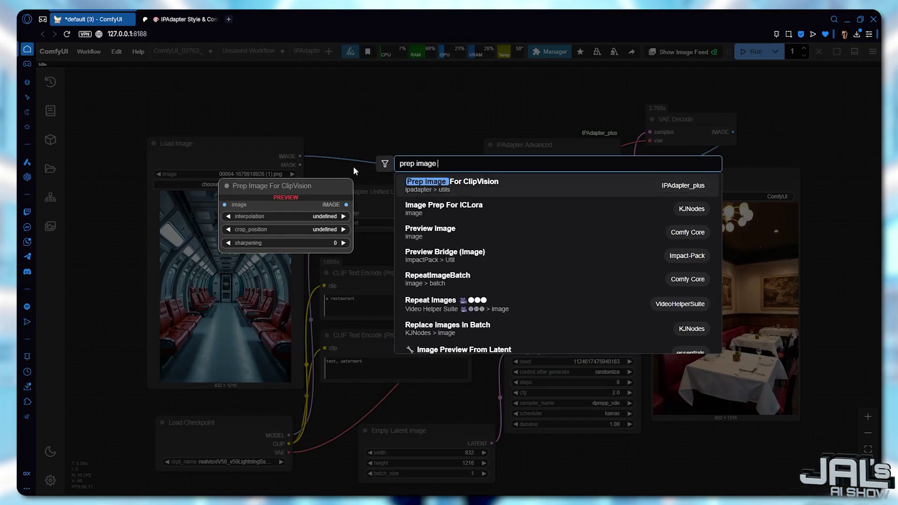
key("Return")
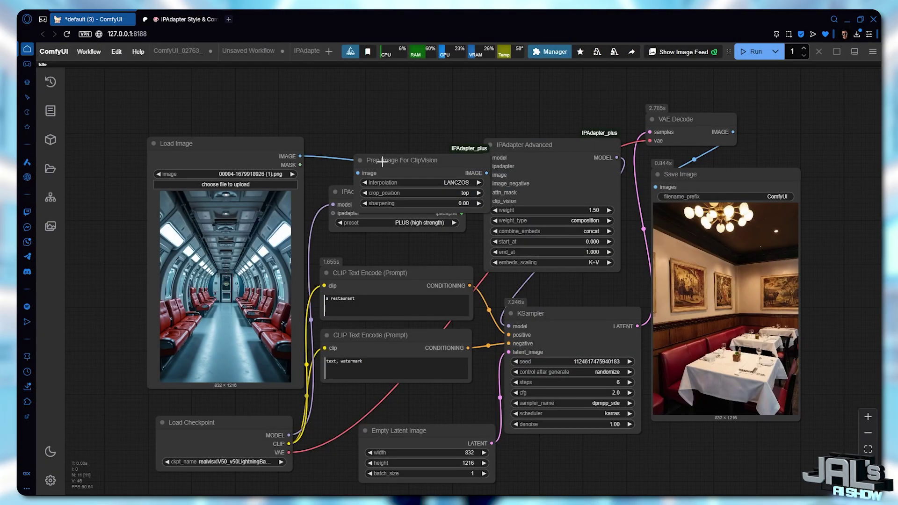
left_click_drag(405, 167, 381, 127)
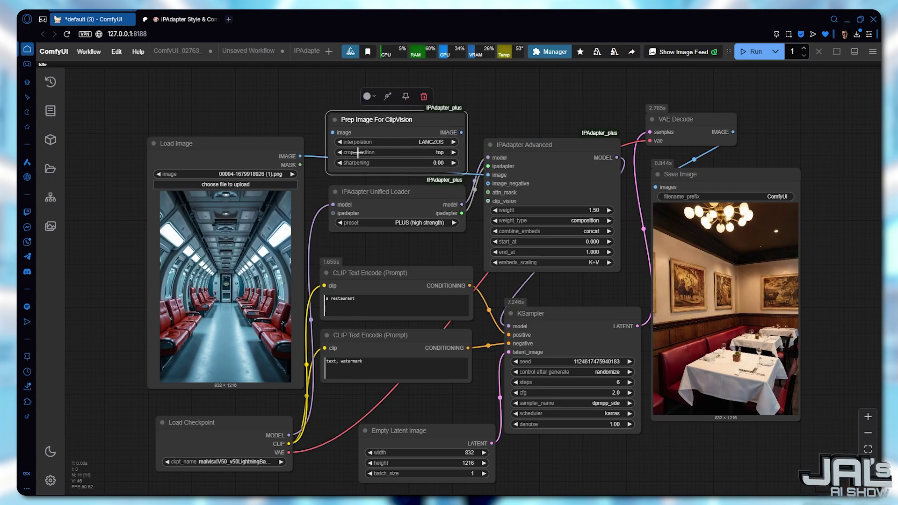
left_click(453, 163)
left_click(454, 163)
left_click(454, 163)
left_click(453, 163)
left_click(453, 163)
left_click(453, 163)
left_click(453, 163)
left_click(453, 163)
left_click_drag(300, 156, 333, 132)
left_click_drag(463, 135, 489, 175)
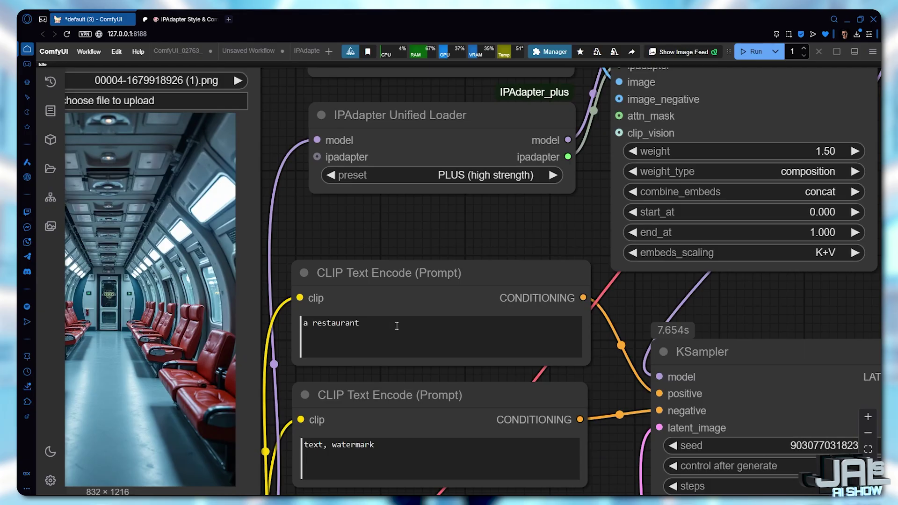
Change the prompt to 'an office' and search the node list for 'ipadapter style'.
left_click(415, 326)
key("ctrl+a")
key("BackSpace")
type("an office")
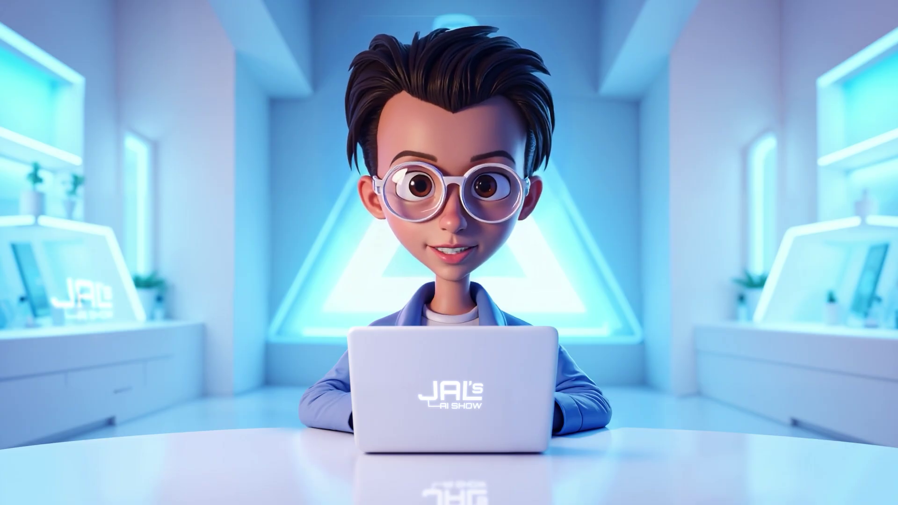
type("ipad")
type("apter style")
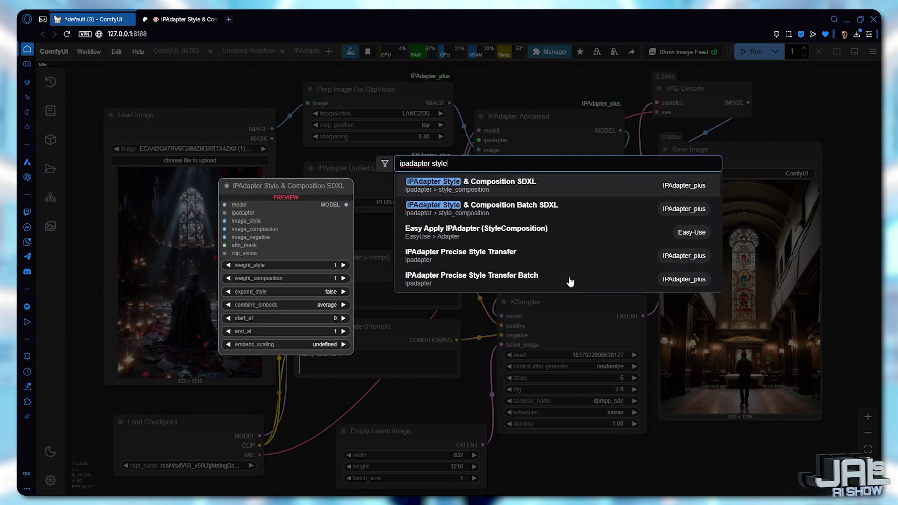
Replace IPAdapter Advanced with the IPAdapter Style & Composition SDXL node.
left_click(524, 186)
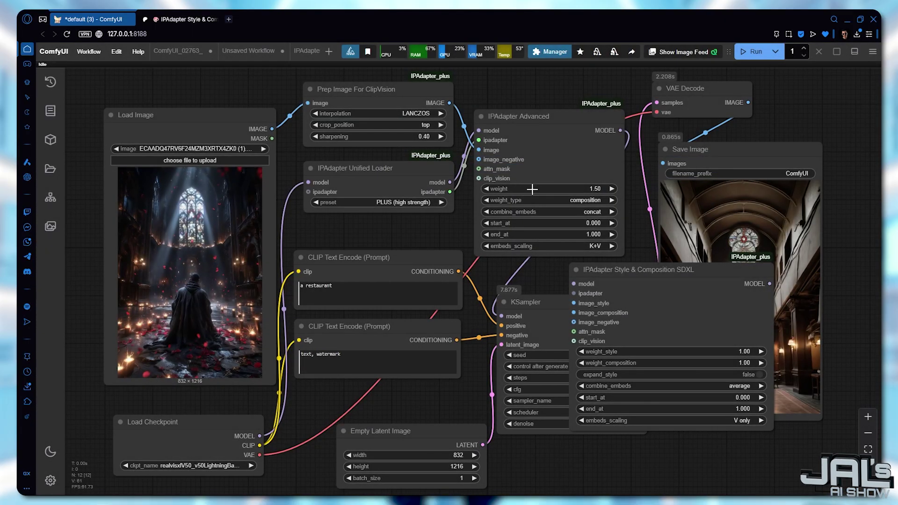
left_click(581, 144)
key("Delete")
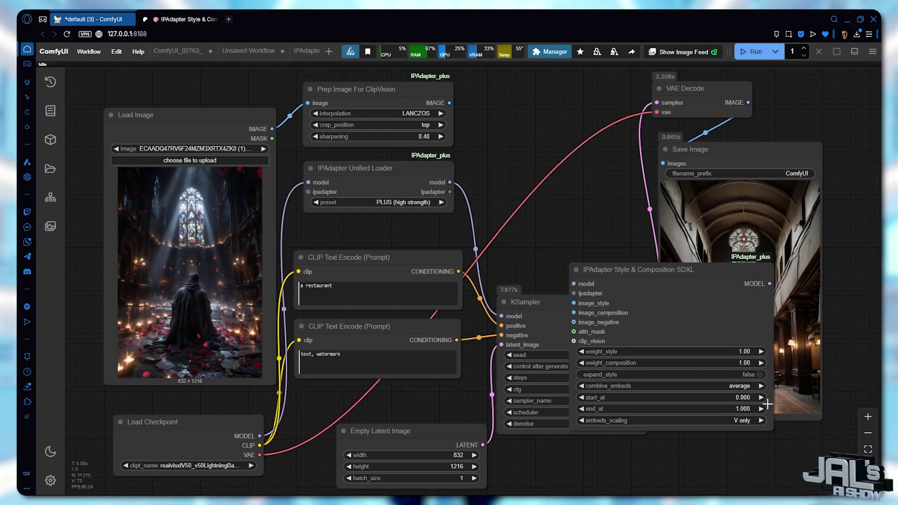
left_click_drag(636, 269, 533, 90)
Add a second Load Image node.
scroll(481, 291, "down", 2)
double_click(429, 239)
type("load image")
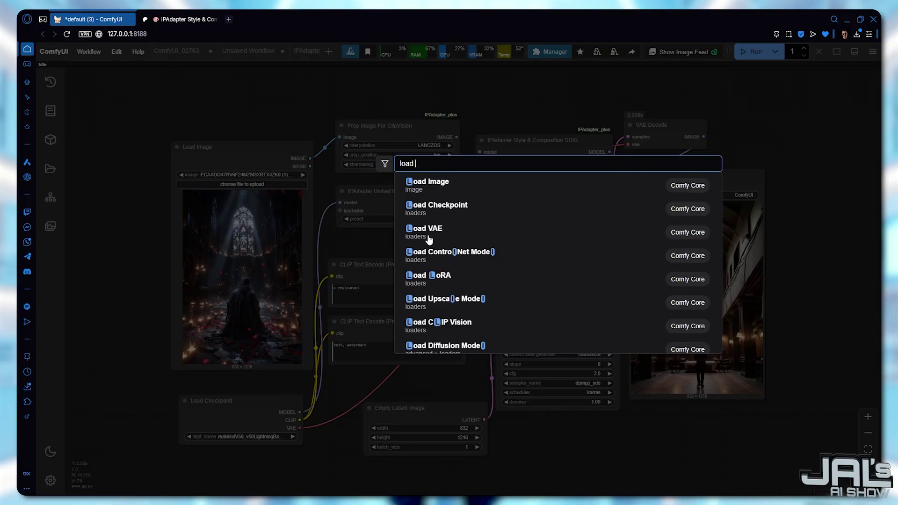
left_click(429, 239)
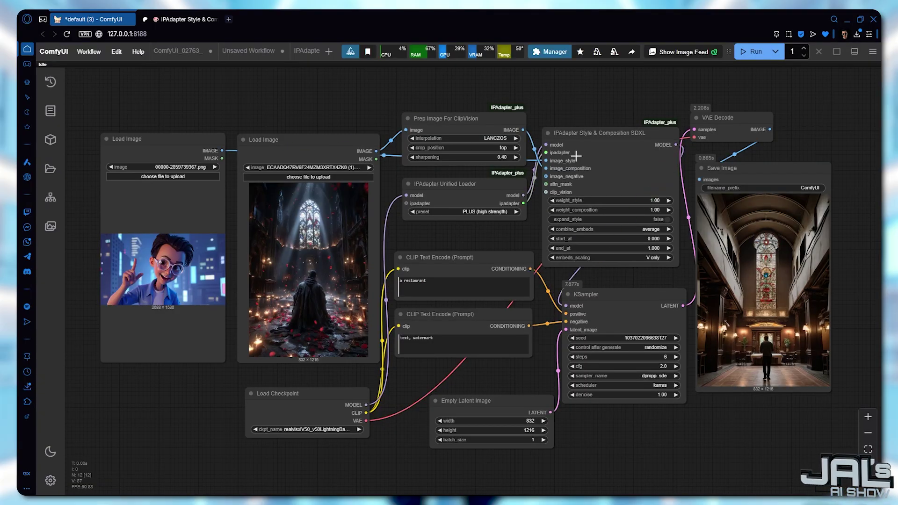
Load the red blood-moon landscape into the first image loader.
scroll(576, 155, "up", 8)
scroll(592, 159, "up", 6)
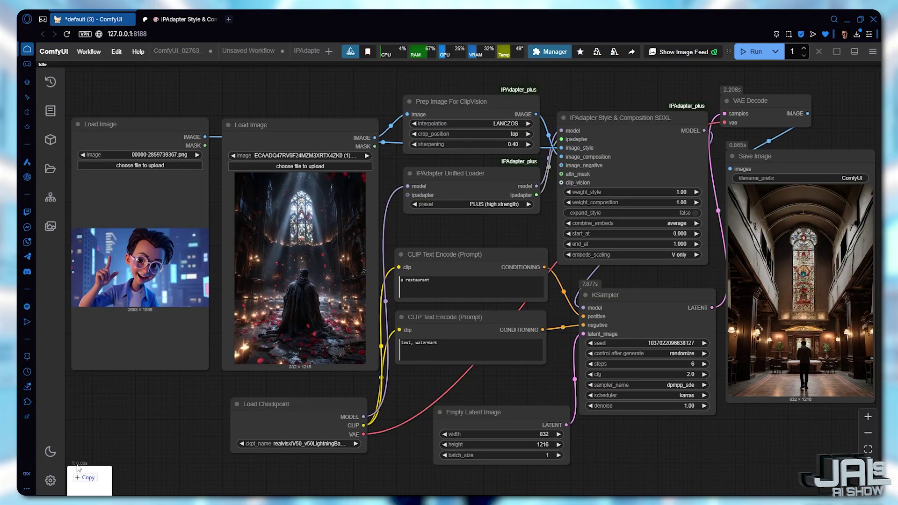
left_click_drag(66, 465, 268, 281)
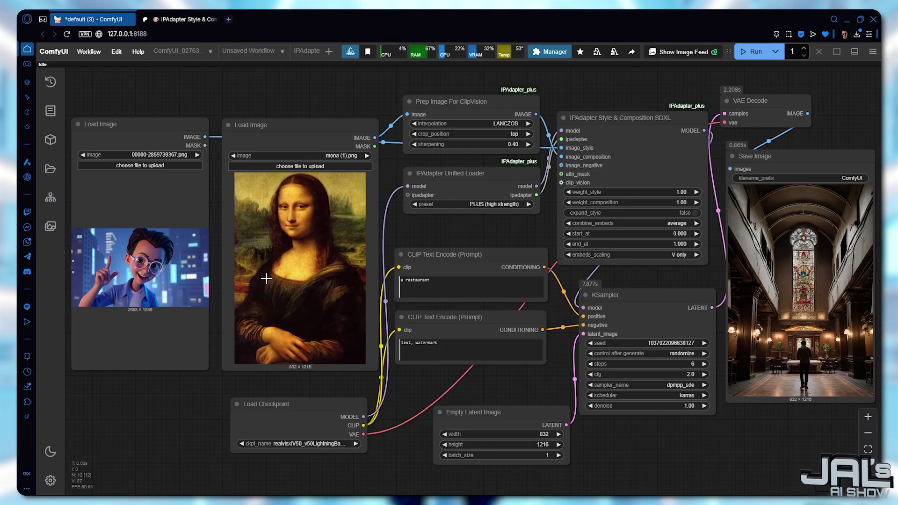
left_click_drag(135, 393, 154, 271)
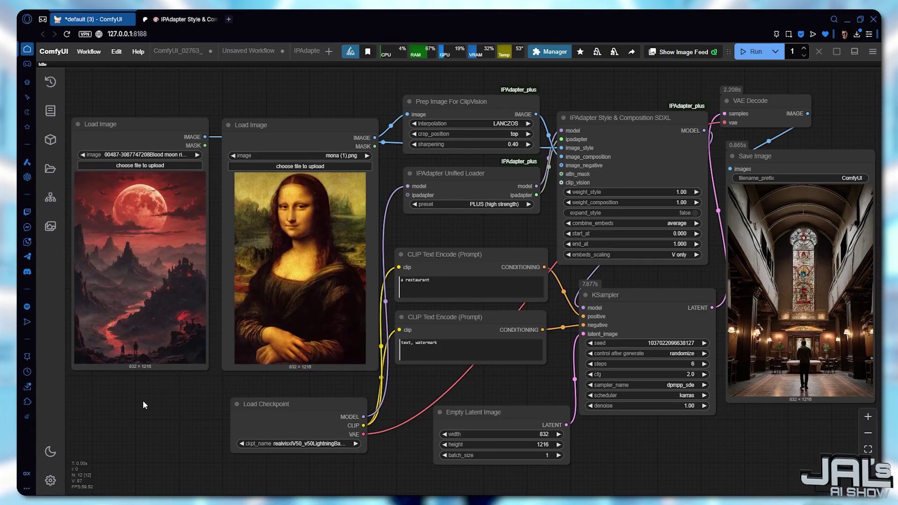
scroll(691, 194, "up", 6)
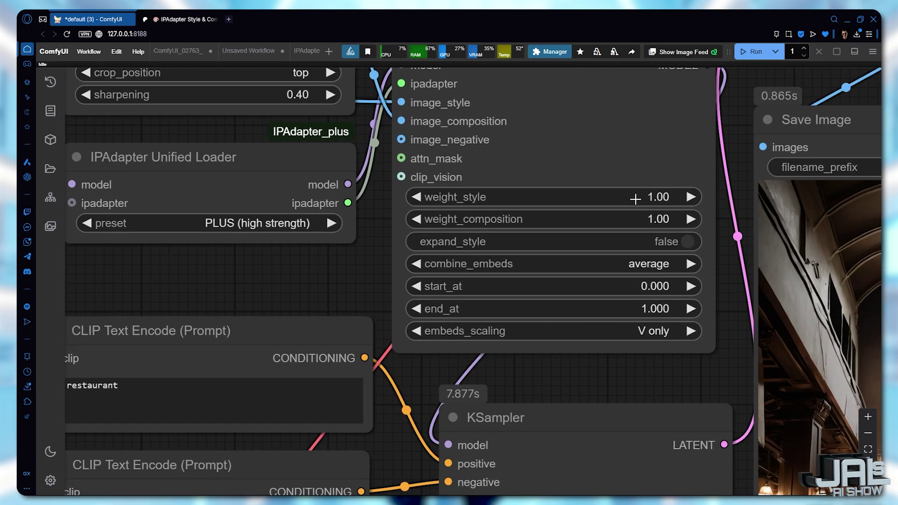
Set the style weight to 1.5 and the composition weight to 1.1.
left_click(634, 198)
type("1.5")
key("Return")
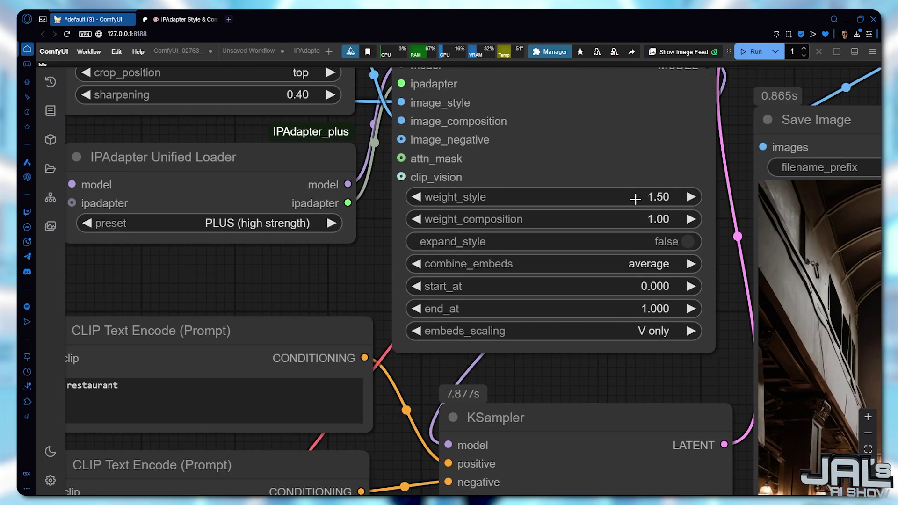
left_click(631, 218)
type("1.5")
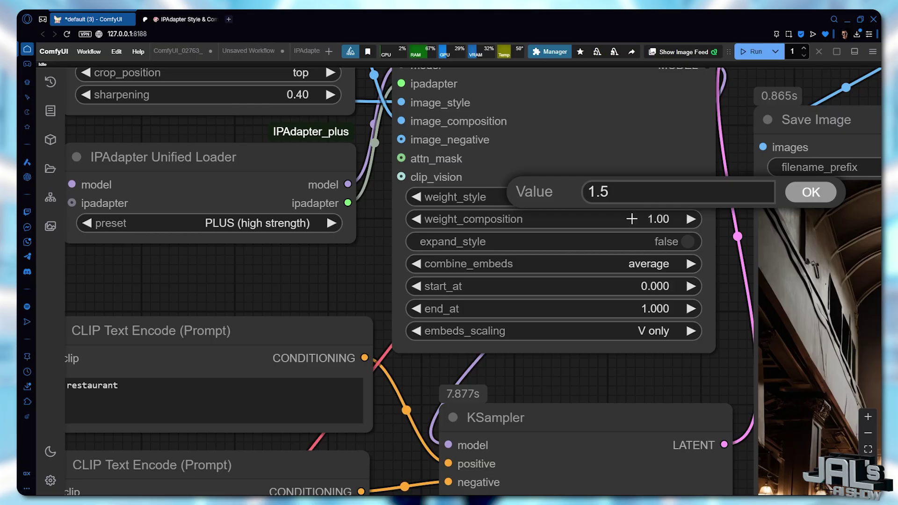
key("Escape")
left_click(631, 219)
type("1.1")
key("Return")
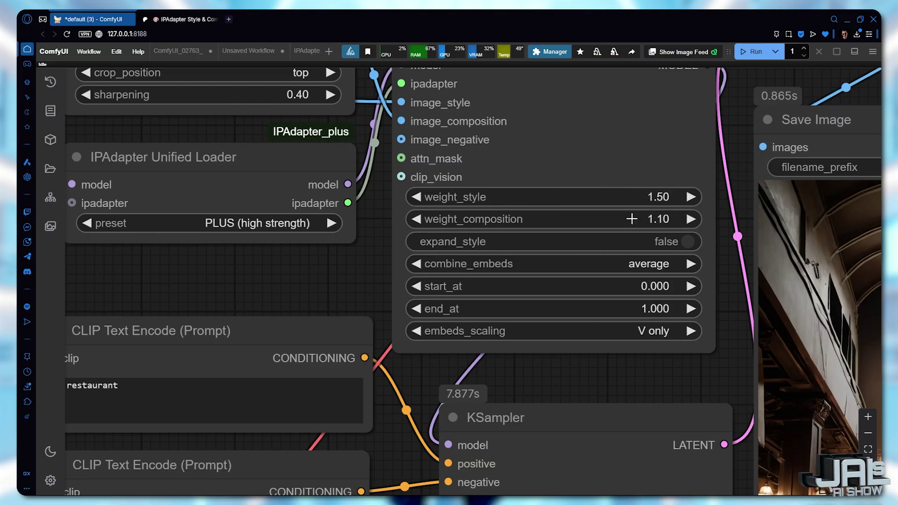
Replace the positive prompt with 'a painting of a woman'.
scroll(622, 221, "down", 10)
scroll(470, 245, "up", 9)
triple_click(415, 287)
type("a painting of a wom")
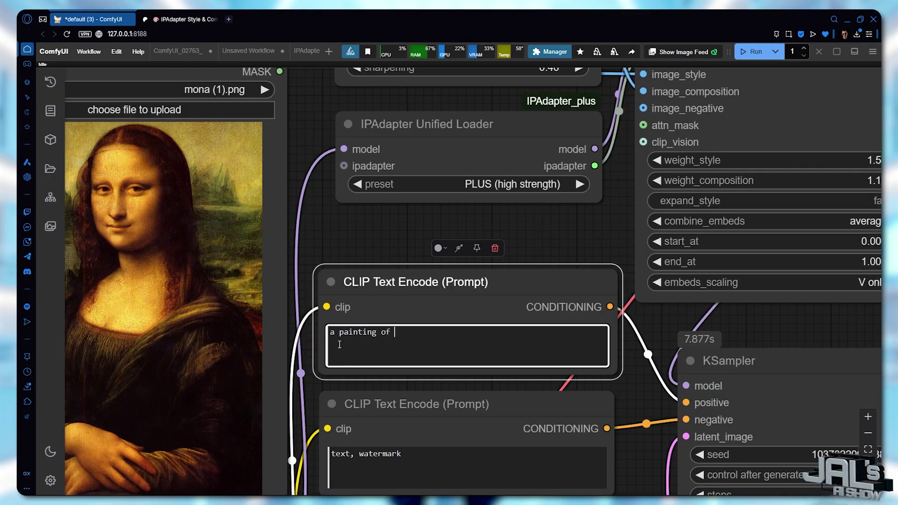
type("an")
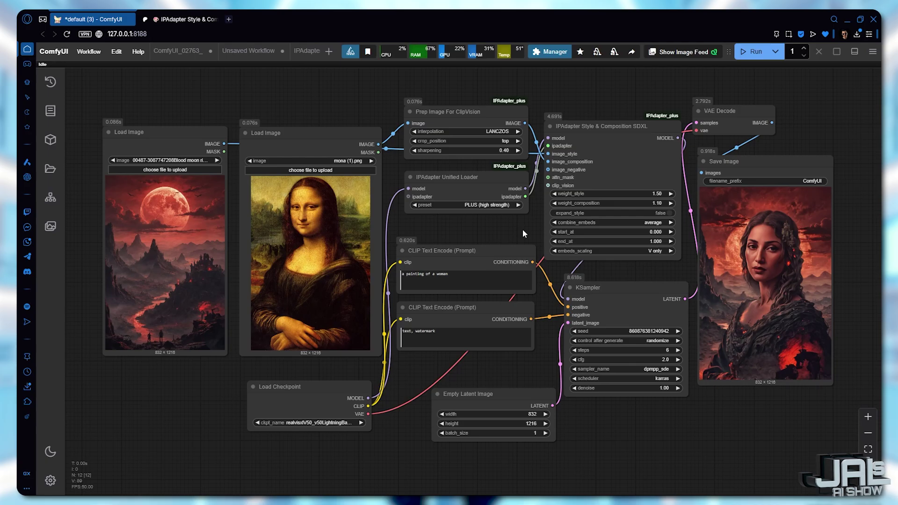
Enable expand_style, then set style weight 0.6 and composition weight 2.
scroll(686, 212, "up", 5)
scroll(686, 211, "up", 4)
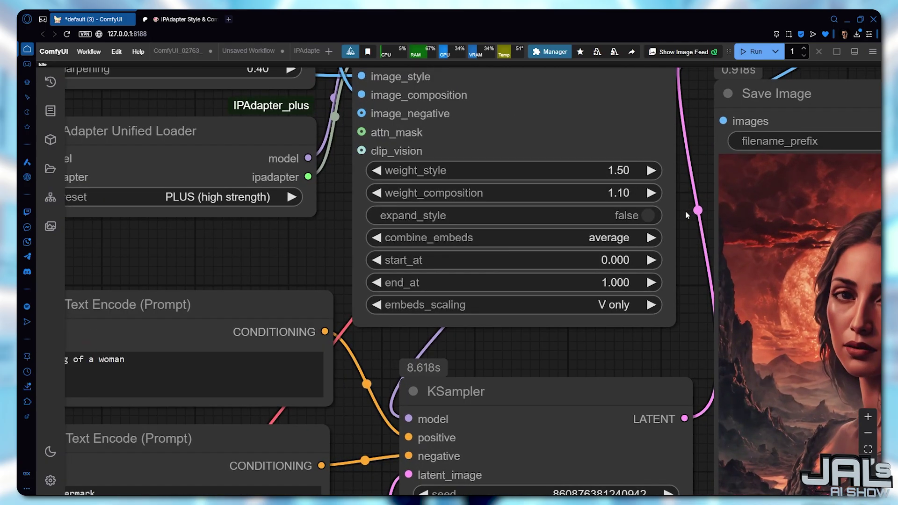
left_click(646, 237)
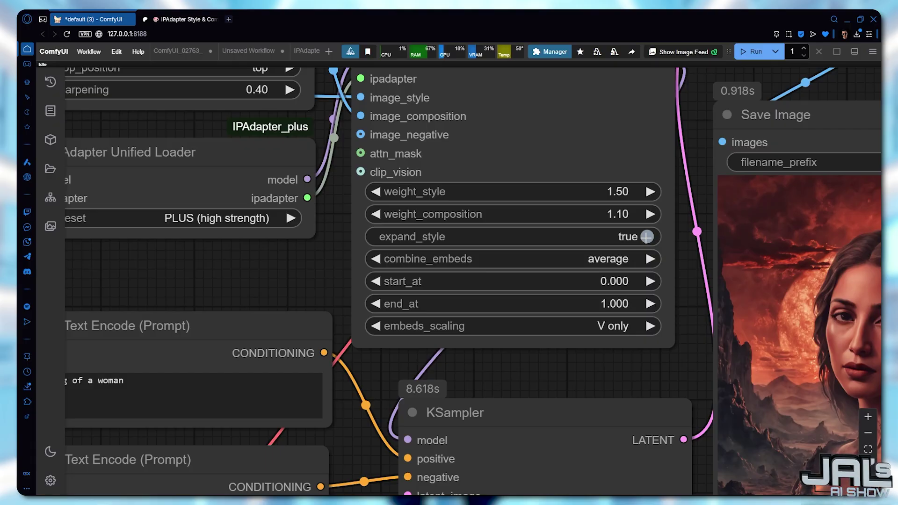
left_click(575, 191)
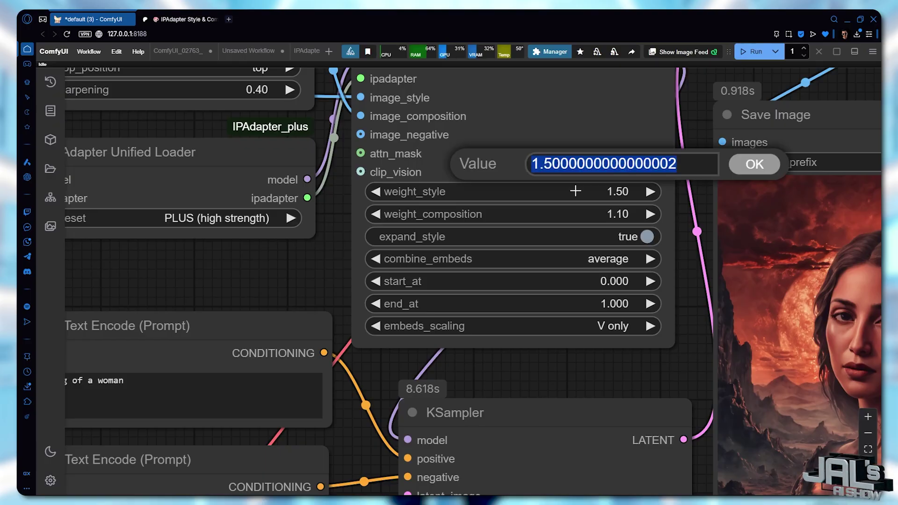
type("0.6")
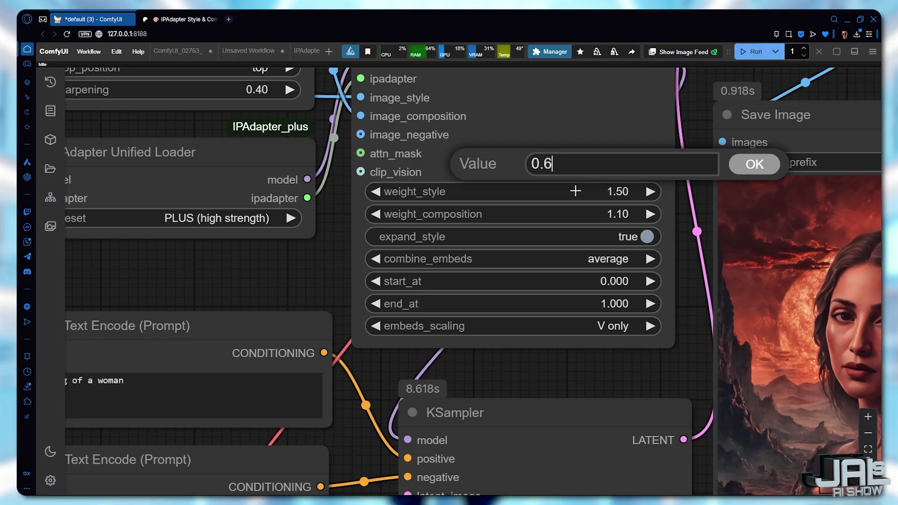
key("Return")
left_click(583, 214)
type("2")
key("Return")
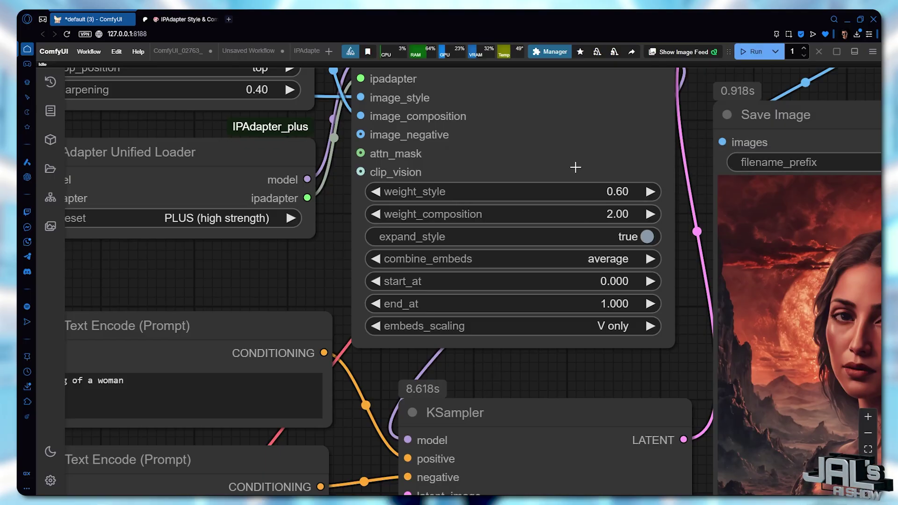
Change the positive prompt text to 'monalisa'.
scroll(576, 169, "down", 7)
left_click_drag(390, 228, 493, 237)
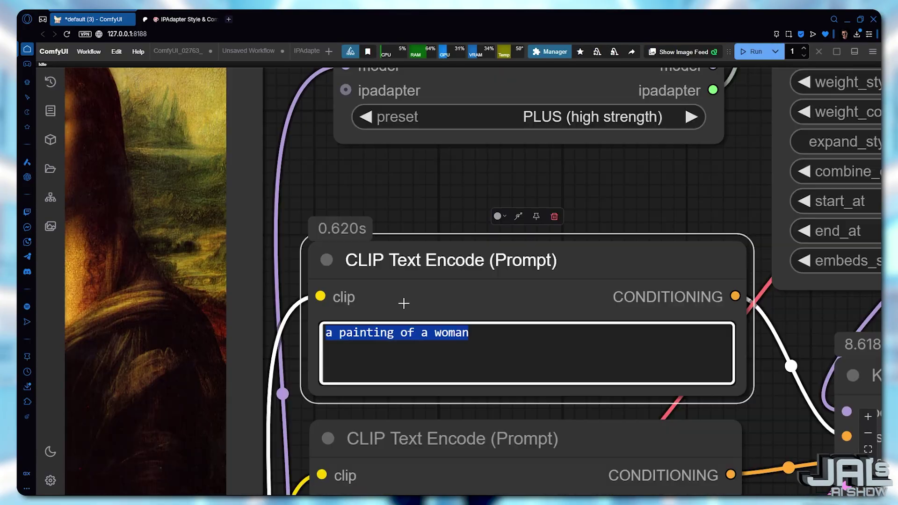
type("monalisa")
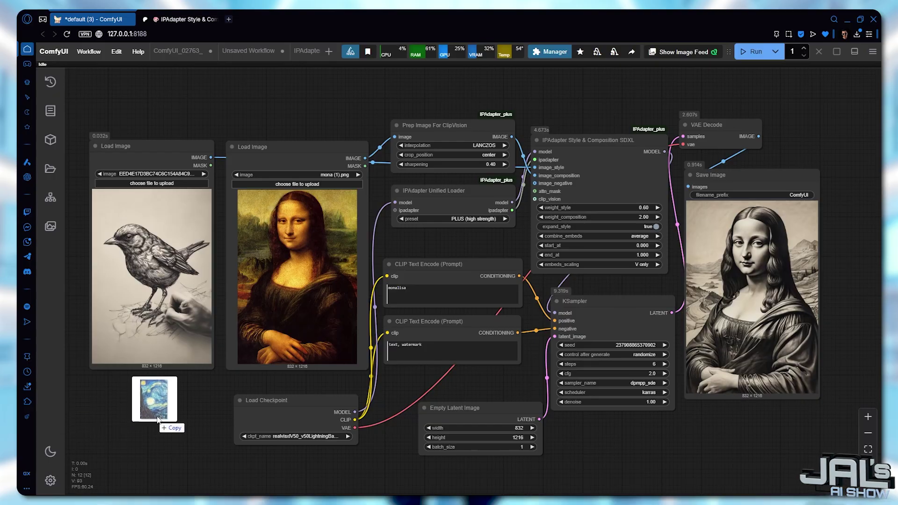
Drag the Starry Night image file onto the first Load Image node.
left_click_drag(159, 428, 191, 297)
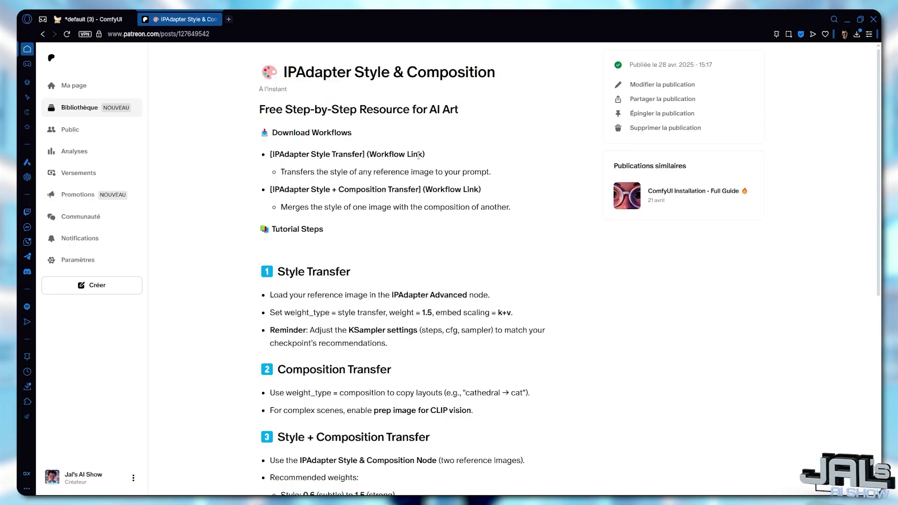
Scroll down the Patreon post toward the workflow attachments.
scroll(419, 155, "down", 8)
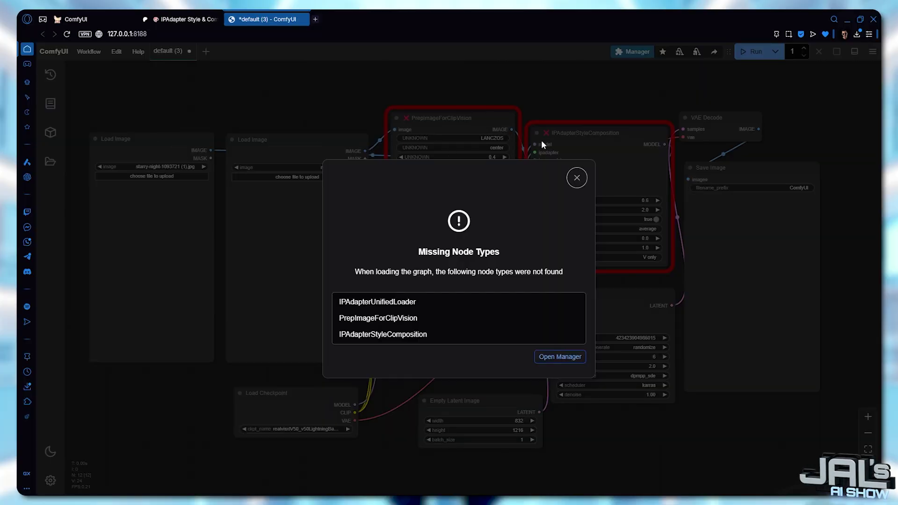
Dismiss the Missing Node Types warning, install all missing packs (ComfyUI_IPAdapter_plus) from Manager, then Restart.
left_click_drag(418, 252, 502, 254)
left_click(577, 178)
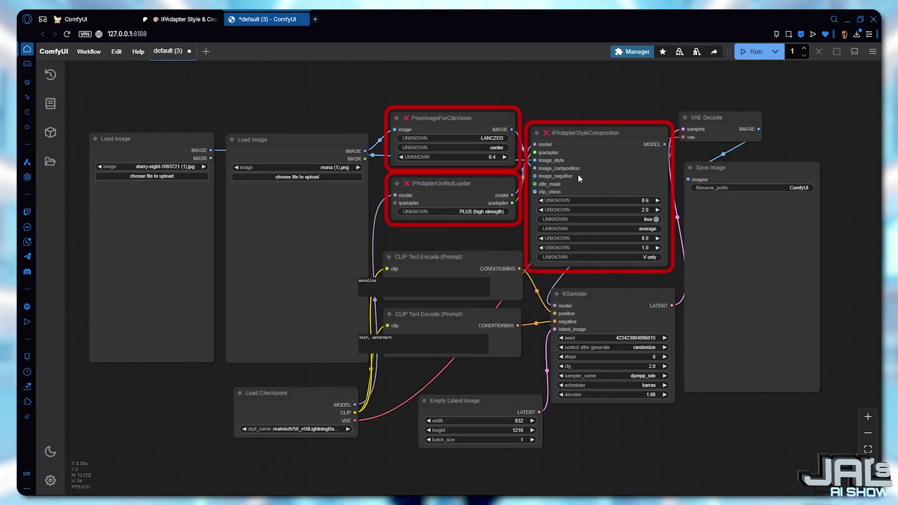
left_click(631, 54)
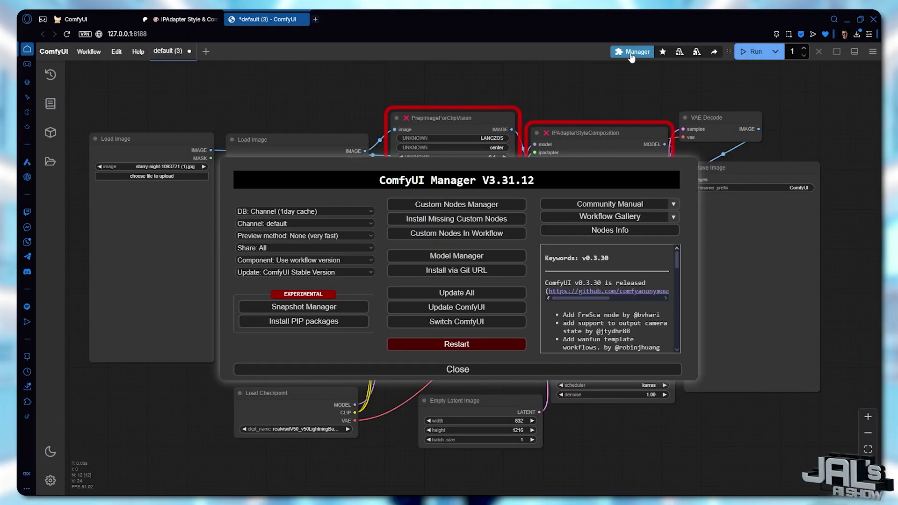
left_click(451, 222)
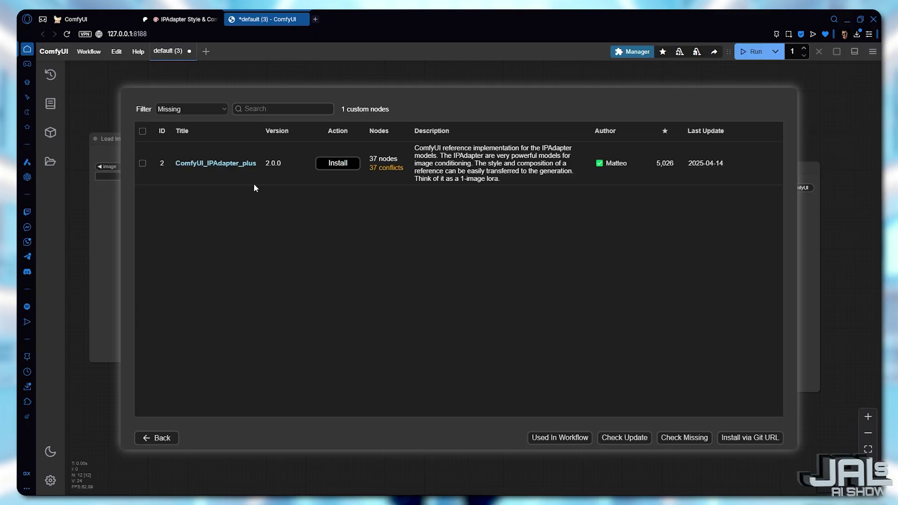
left_click(143, 131)
left_click(230, 415)
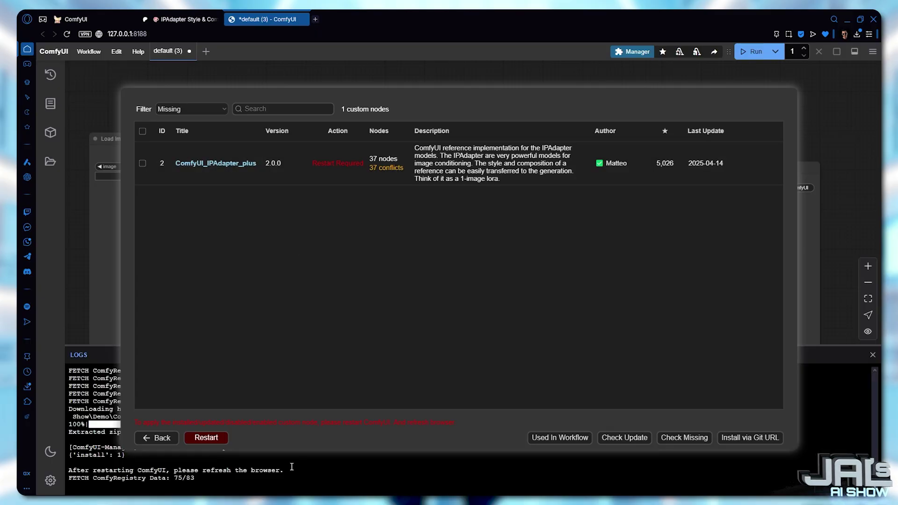
left_click(210, 441)
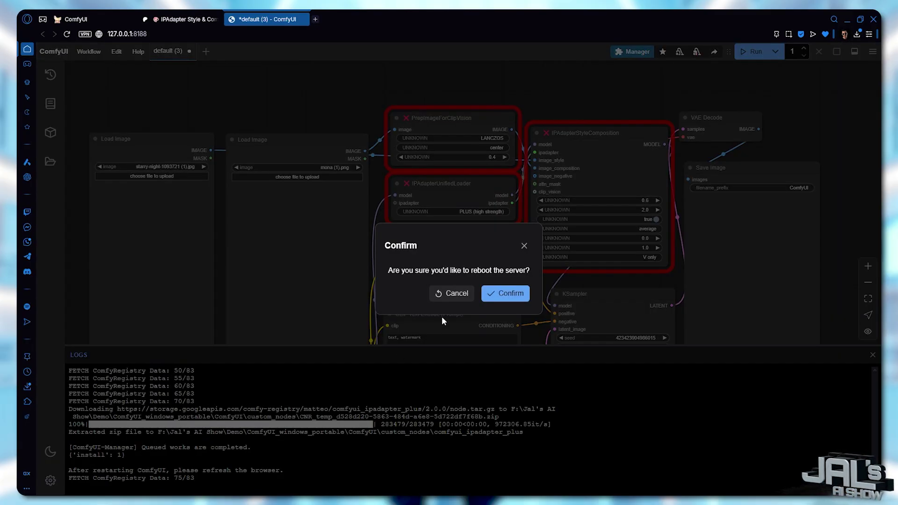